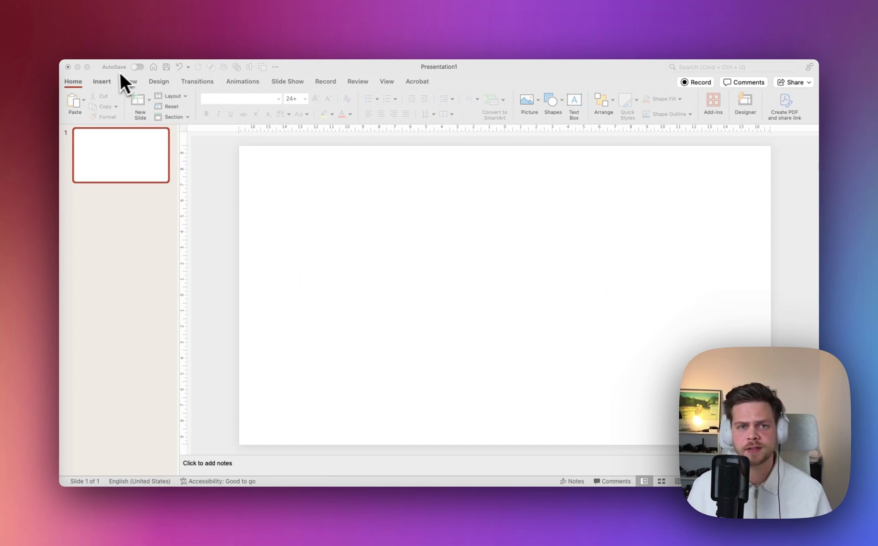
Draw a tall rectangle at the slide's left edge
left_click(109, 86)
left_click(101, 82)
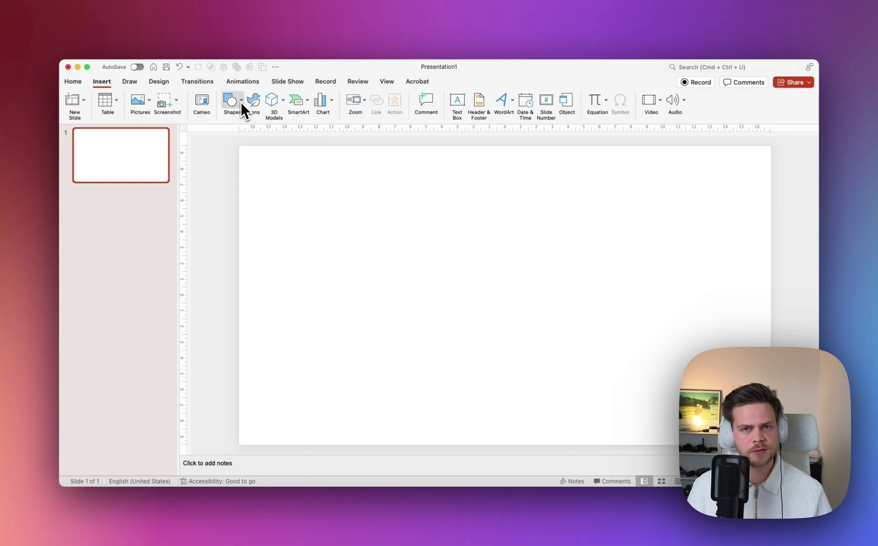
left_click(240, 102)
left_click(292, 132)
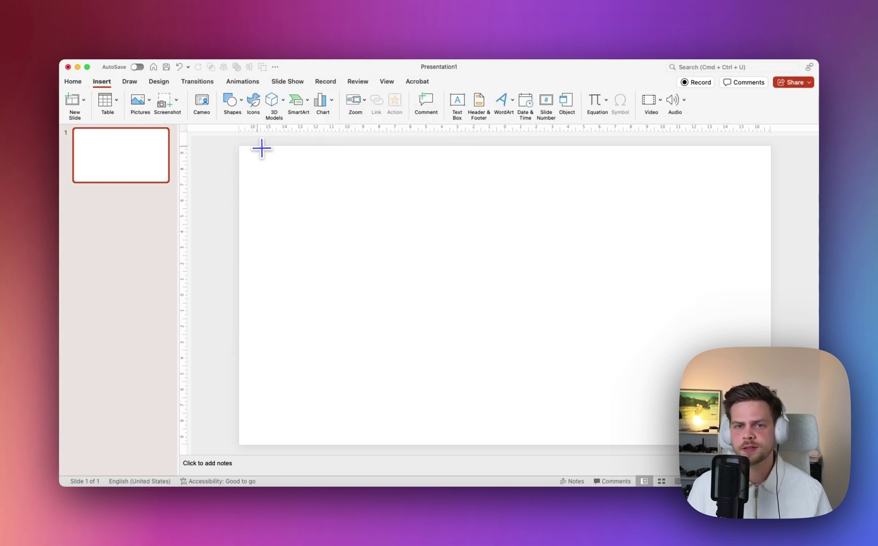
mouse_move(239, 145)
left_mouse_down()
mouse_move(274, 177)
mouse_move(342, 359)
mouse_move(338, 445)
left_mouse_up()
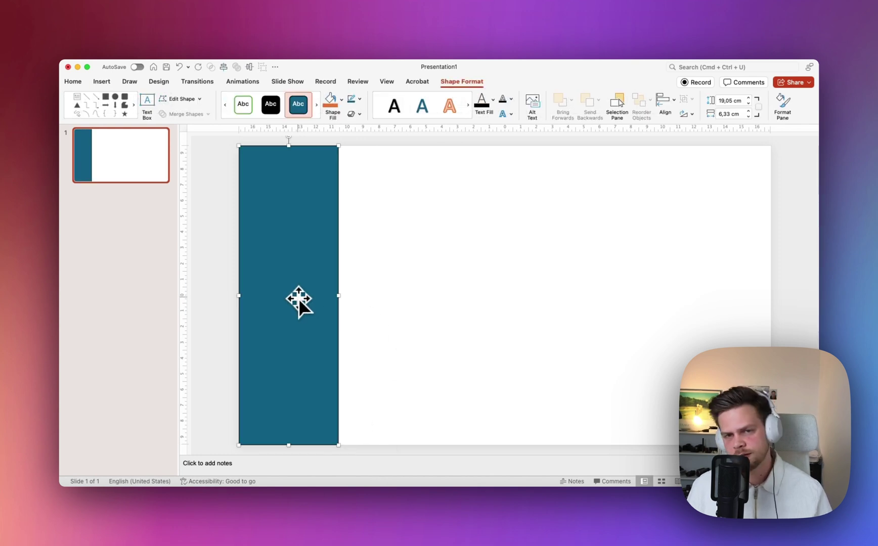
Make three copies of the rectangle, placed side by side
left_click_drag(298, 299, 598, 289)
left_click(579, 292)
left_click(485, 296)
left_click(607, 327)
left_click(503, 308)
left_click(673, 307)
left_click(606, 309)
Group the four rectangles, stretch them to full slide width, then ungroup them
left_click(497, 292, "shift")
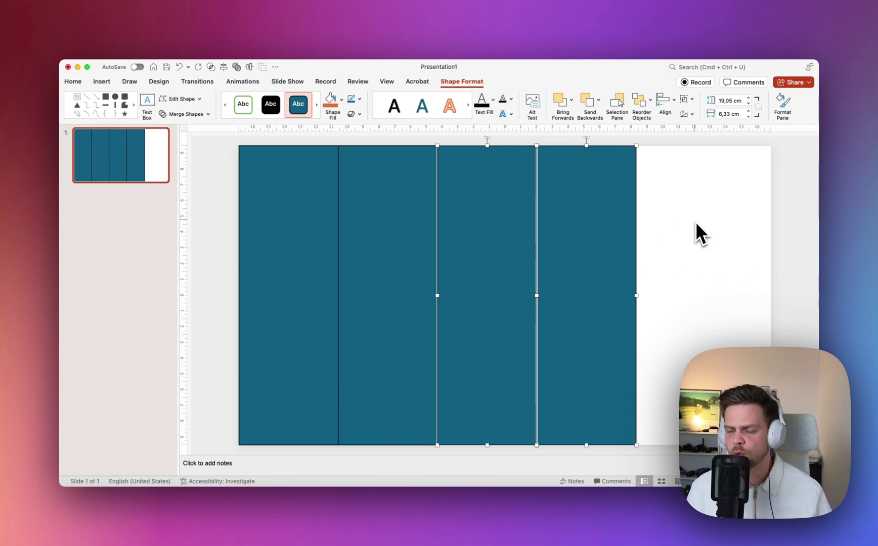
left_click(410, 241, "shift")
left_click(301, 232, "shift")
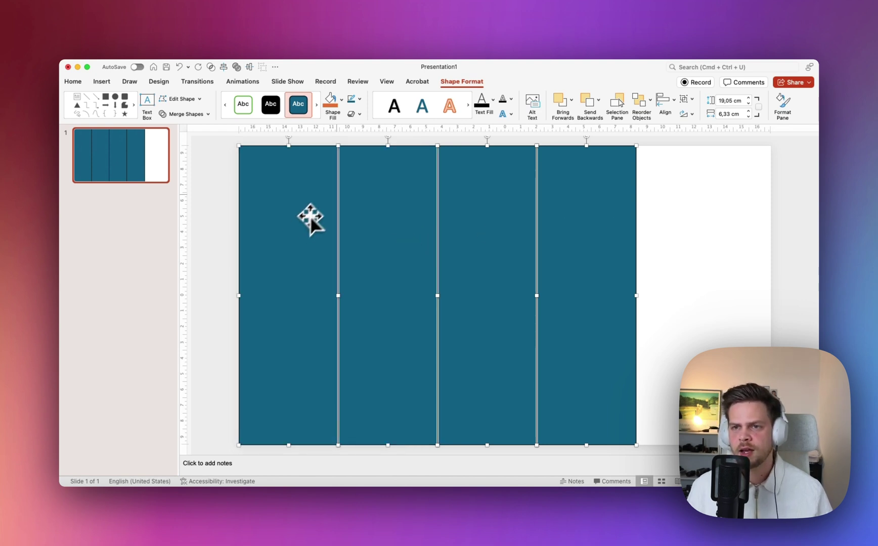
left_click(686, 100)
left_click(696, 110)
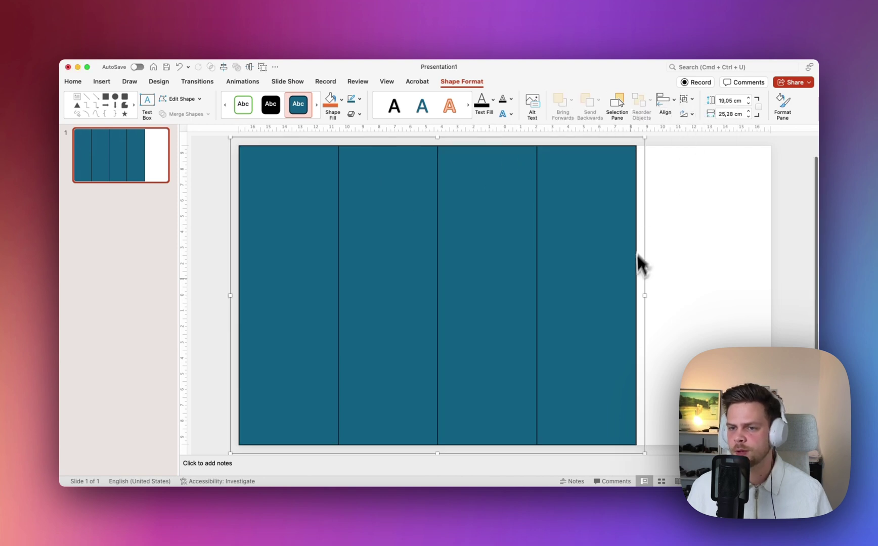
left_click_drag(645, 294, 770, 303)
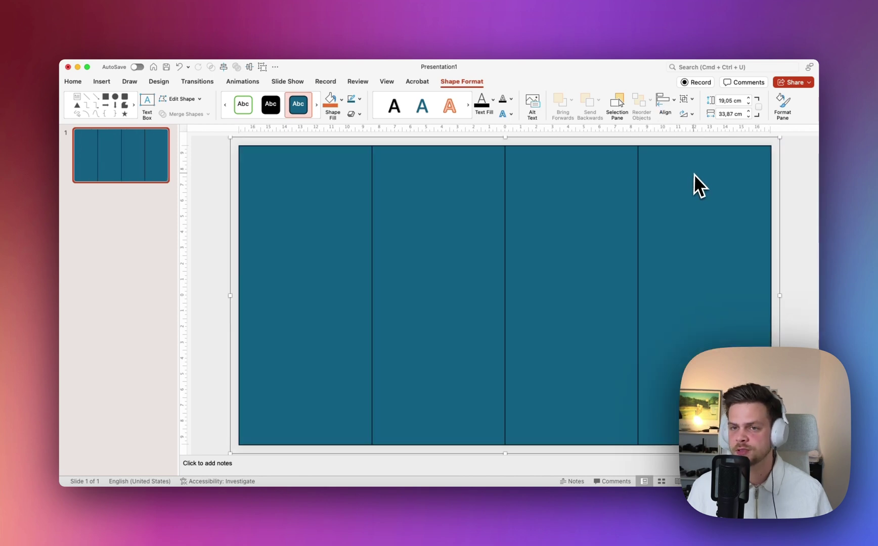
left_click(683, 99)
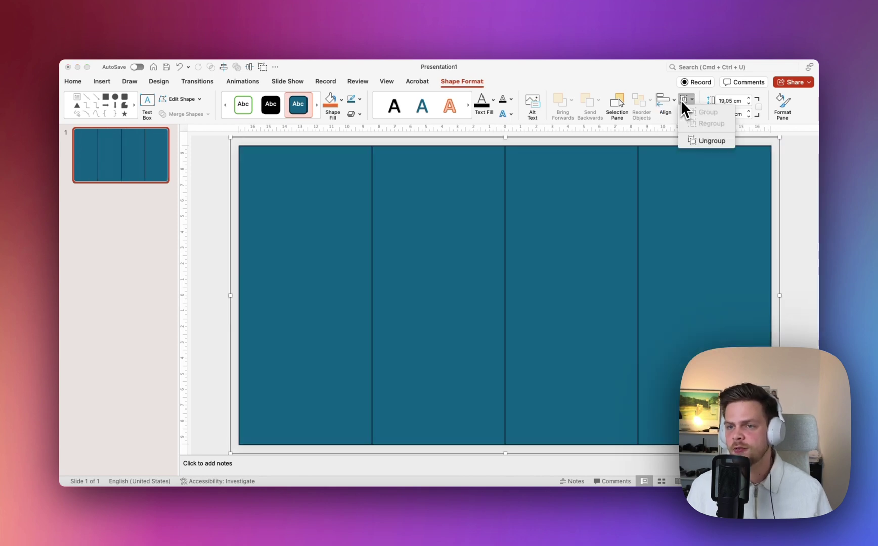
left_click(710, 141)
left_click(776, 202)
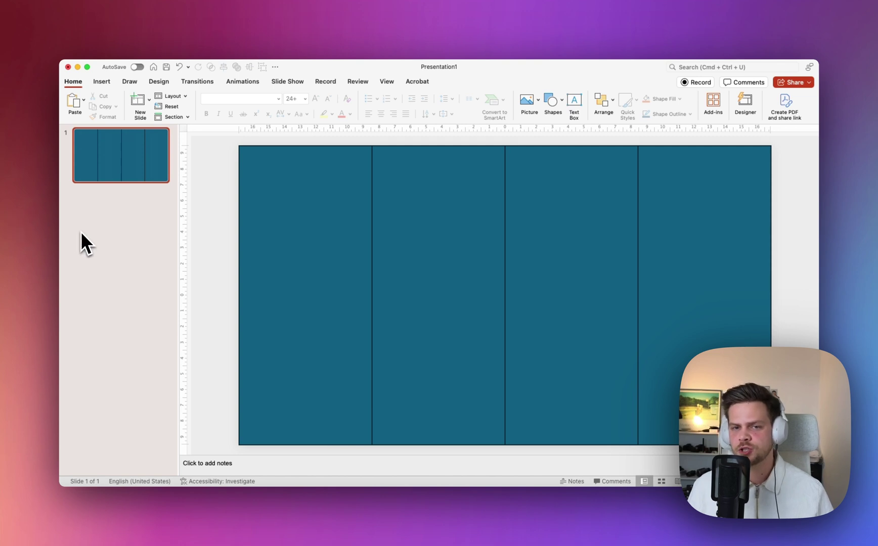
Select all four panels and review their fill colour, keeping them teal
left_click(327, 242)
left_click(405, 245)
left_click(533, 249)
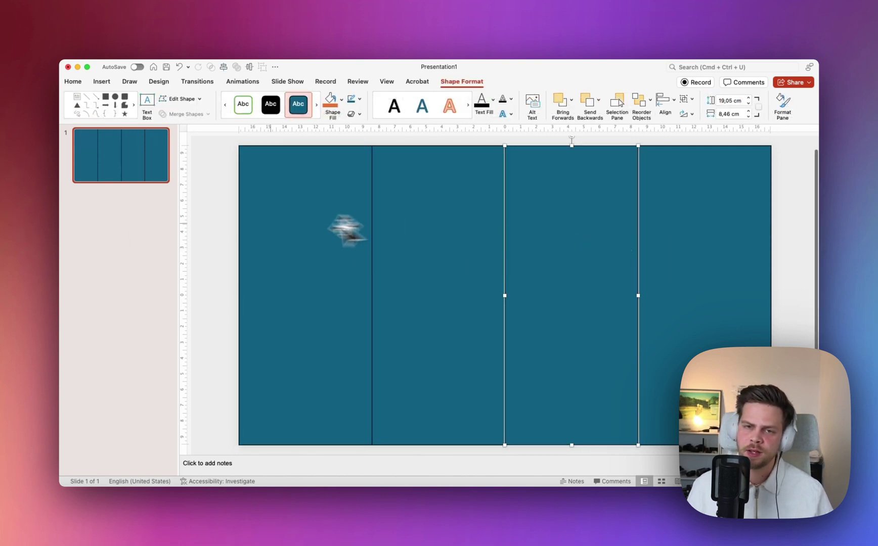
left_click(271, 225)
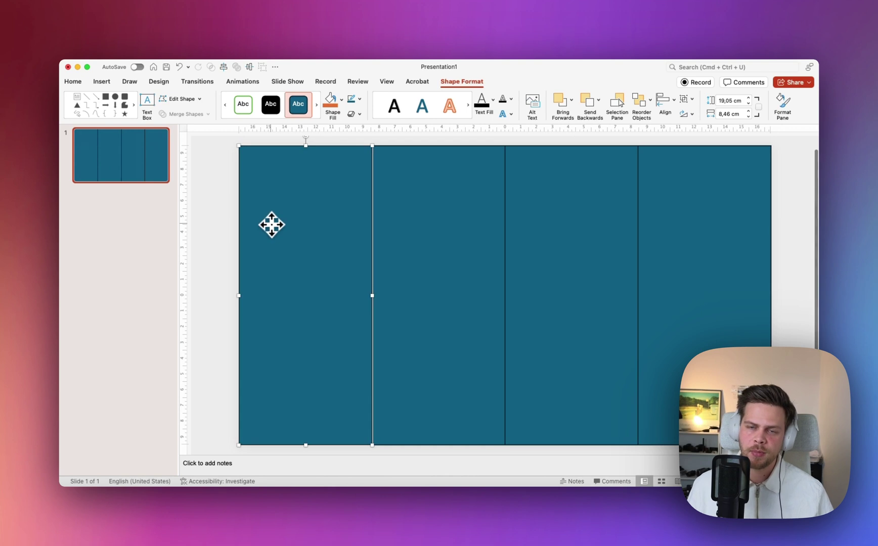
left_click(473, 251)
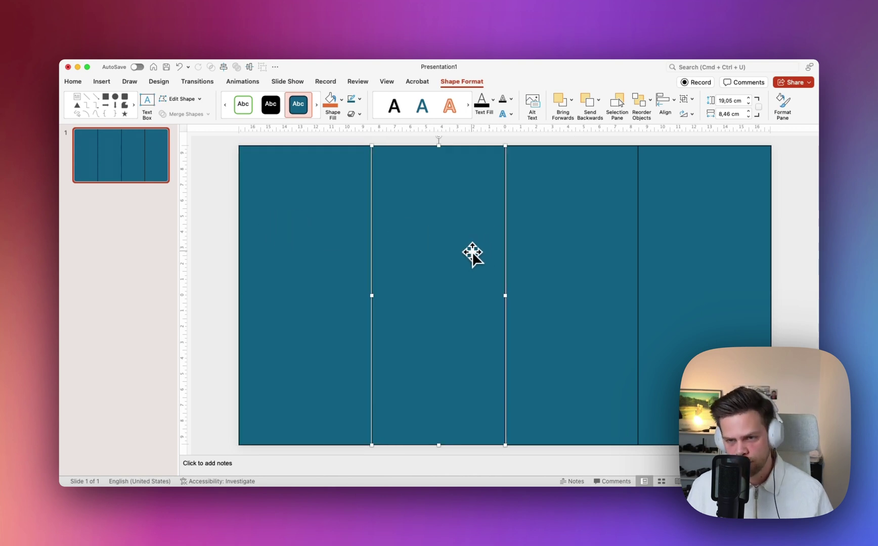
left_click(556, 208)
left_click(701, 212)
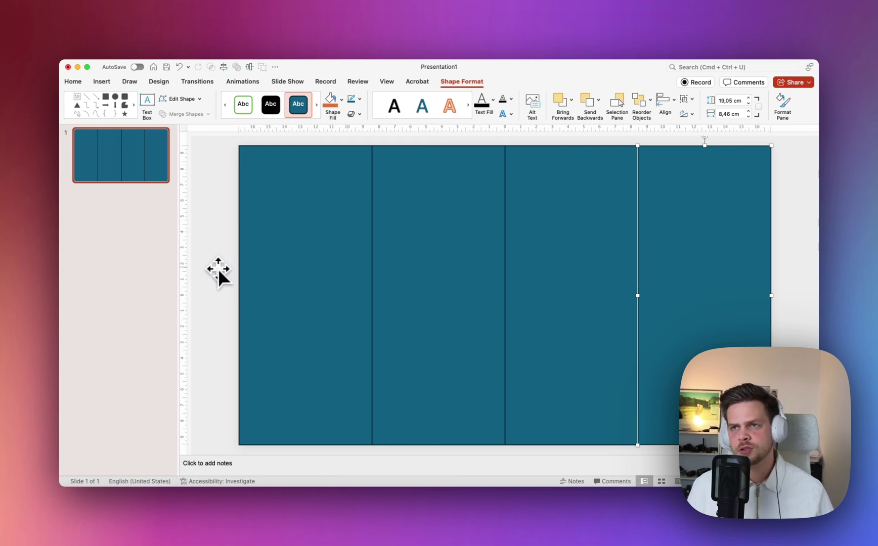
left_click(341, 100)
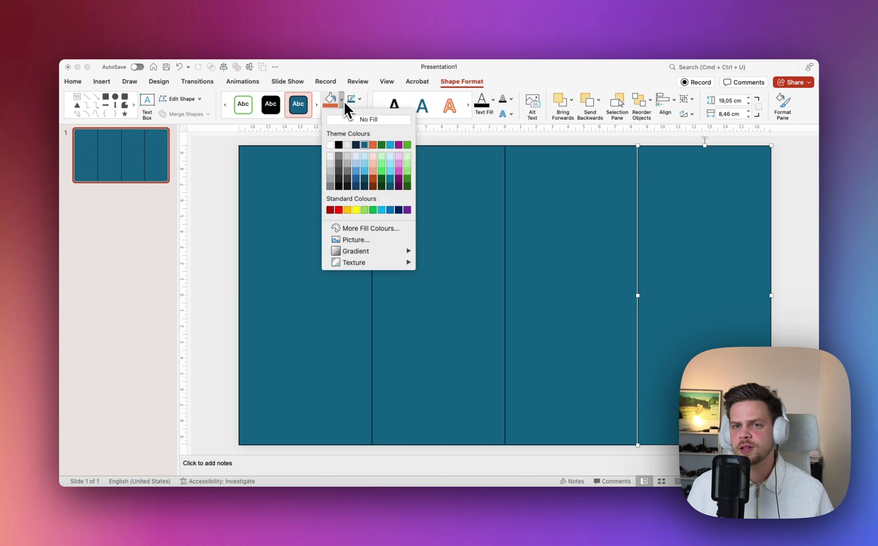
left_click(364, 228)
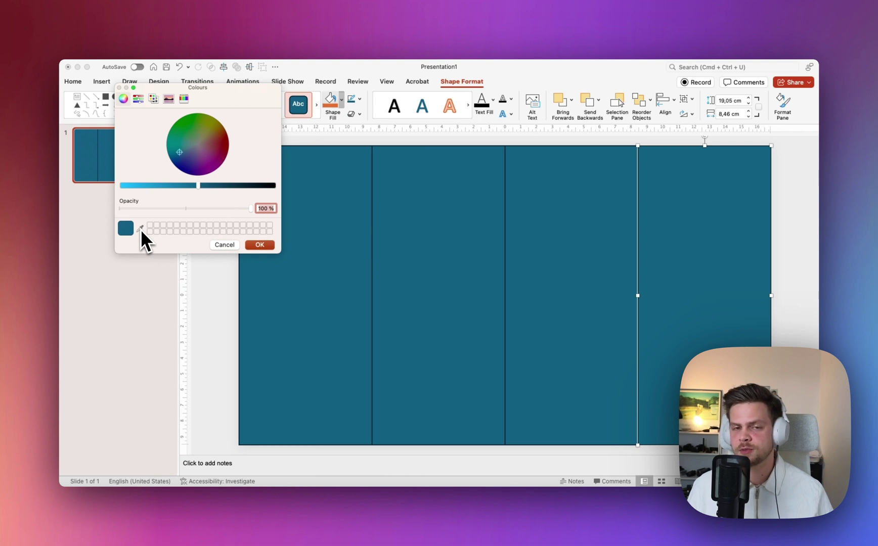
left_click(260, 246)
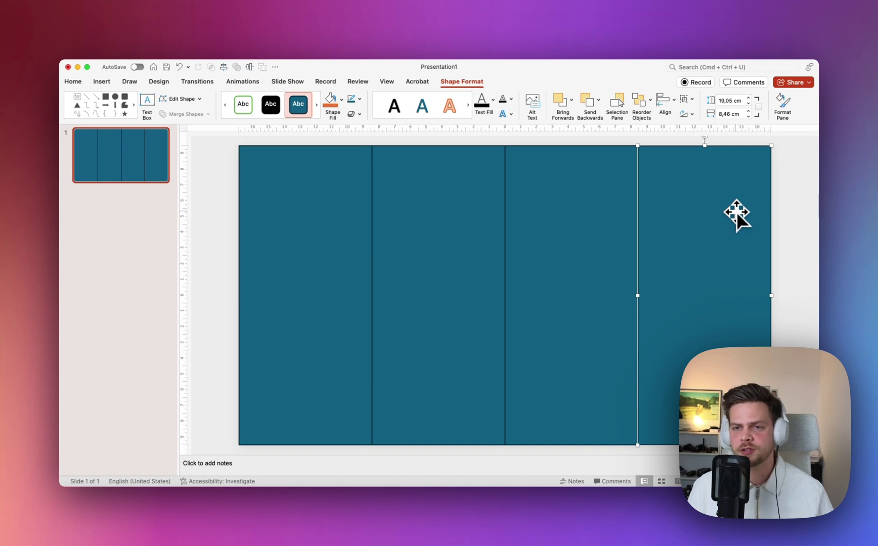
Remove the outlines from all four panels
left_click(564, 207, "shift")
left_click(391, 219, "shift")
left_click(322, 219, "shift")
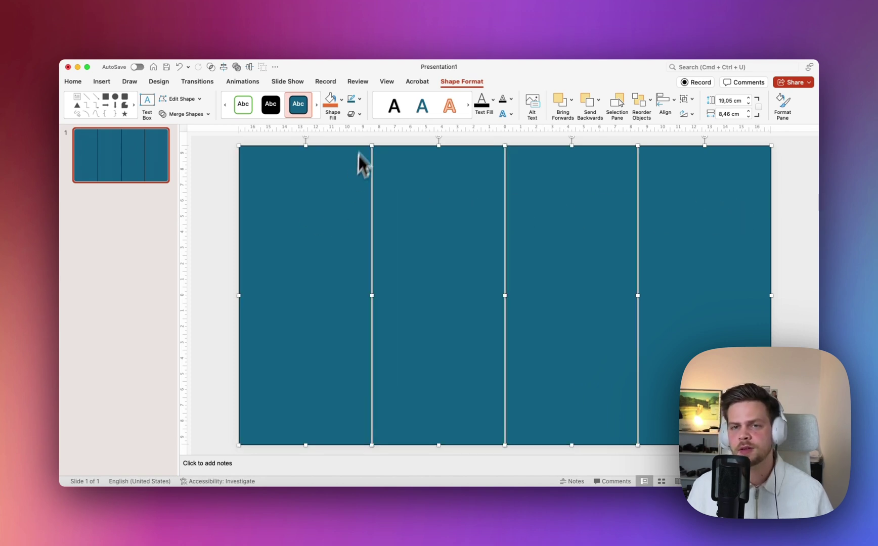
left_click(358, 98)
left_click(371, 115)
left_click(212, 233)
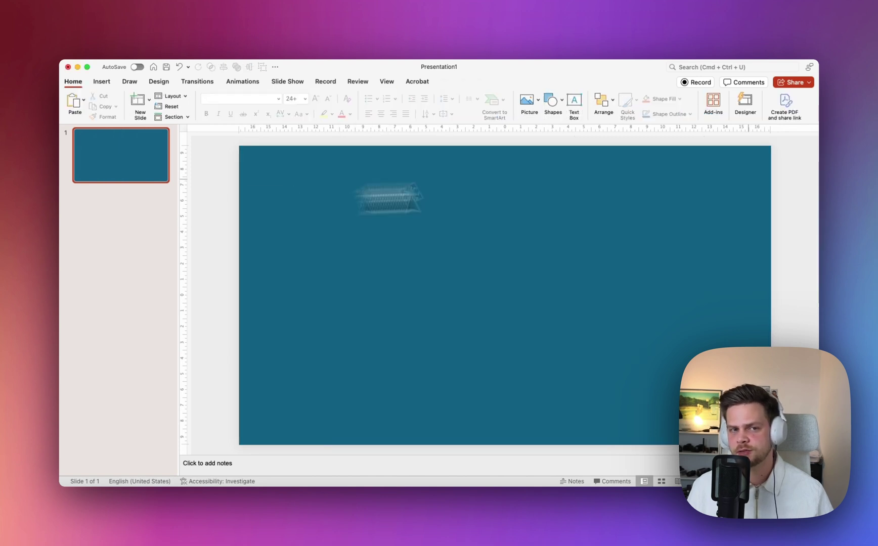
Fill the leftmost panel with black
left_click(727, 190)
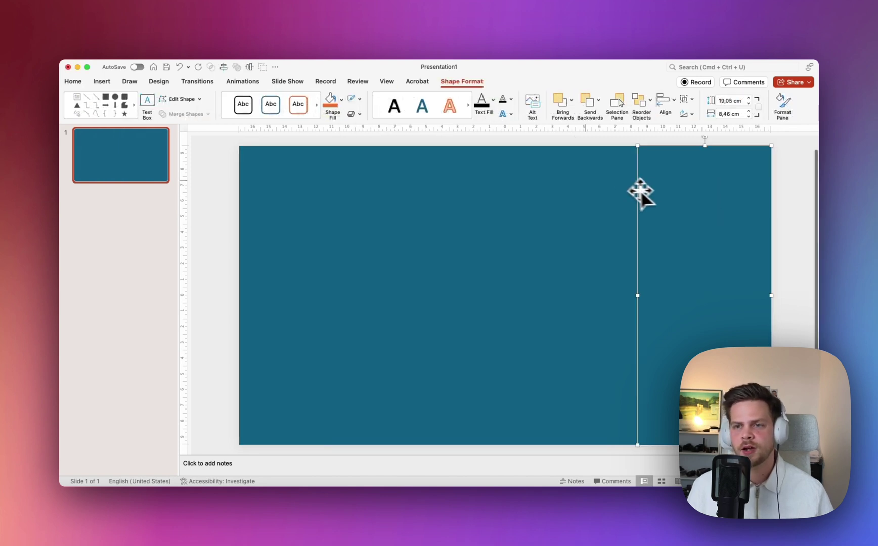
key("super+z")
left_click(280, 197)
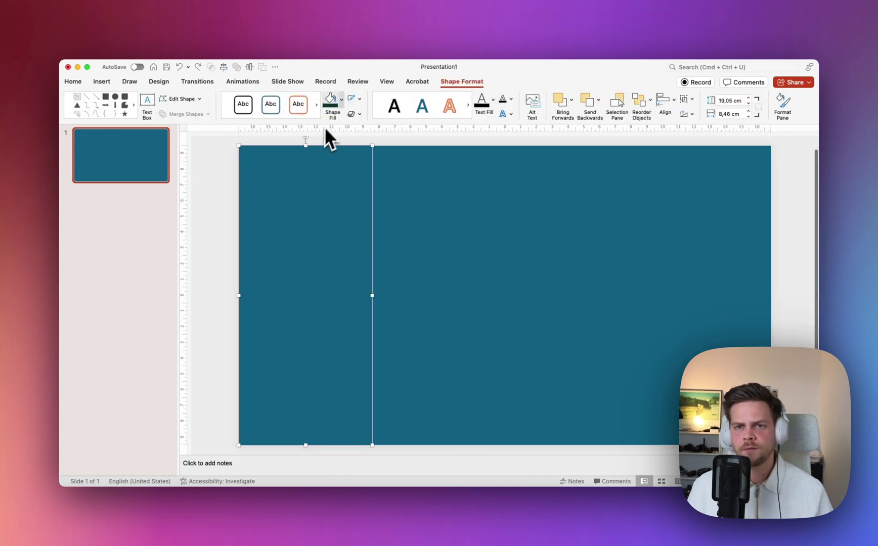
left_click(342, 100)
left_click(338, 148)
left_click(224, 178)
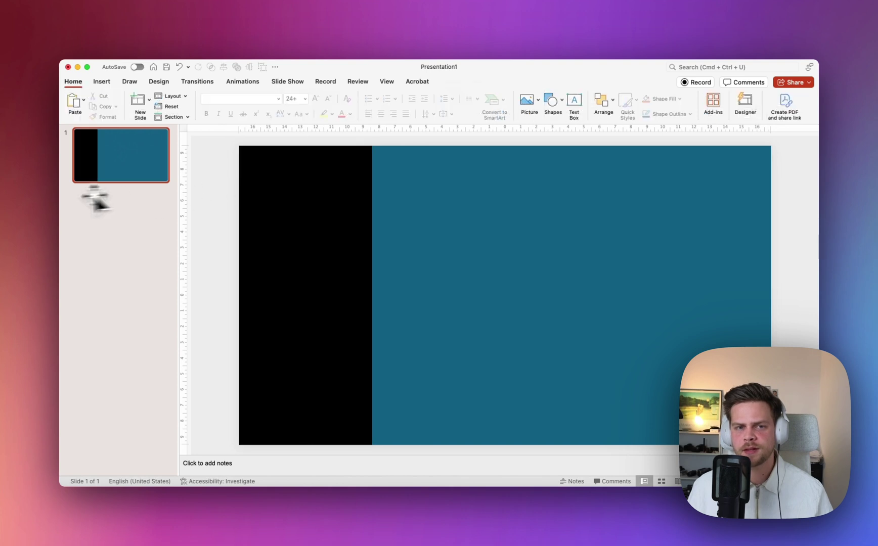
left_click(51, 198)
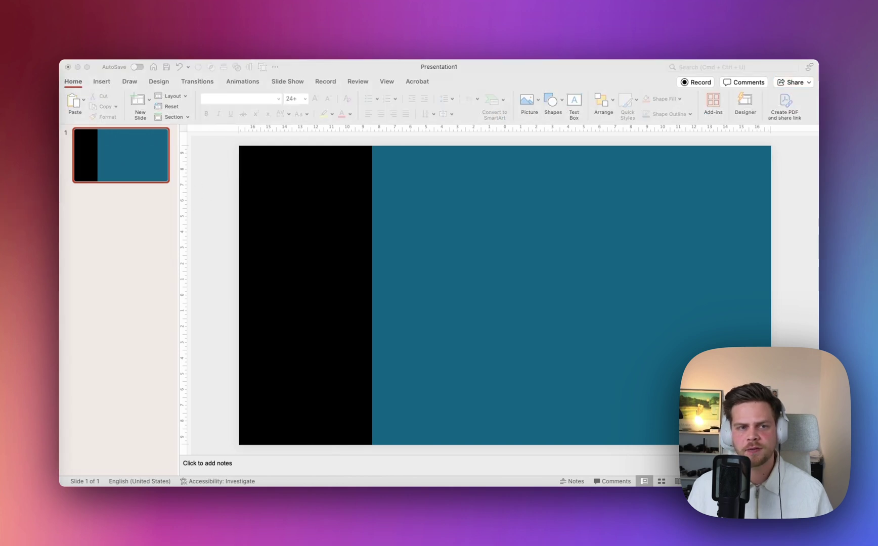
Replace the three teal panels with pasted dark blue, green and red panels
key("super+c")
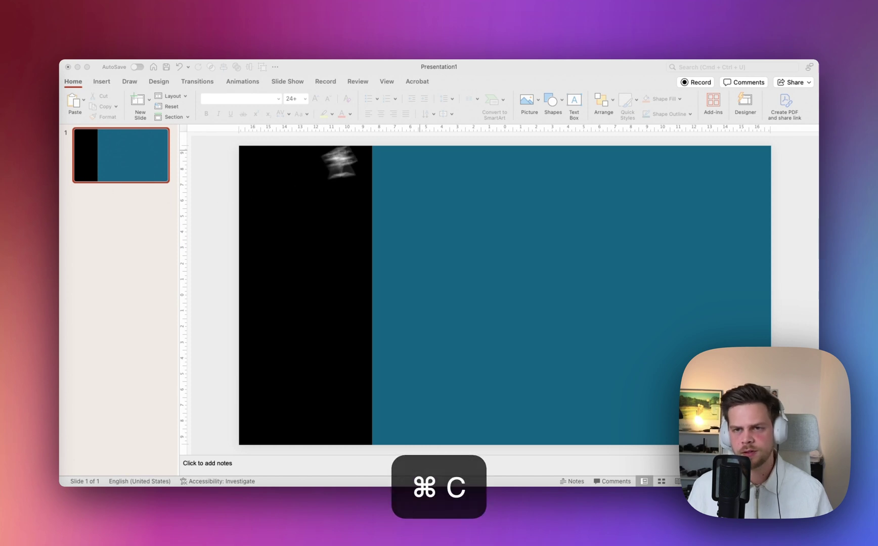
left_click(364, 160)
left_click(500, 215)
left_click(613, 227, "shift")
left_click(688, 228, "shift")
key("BackSpace")
key("super+v")
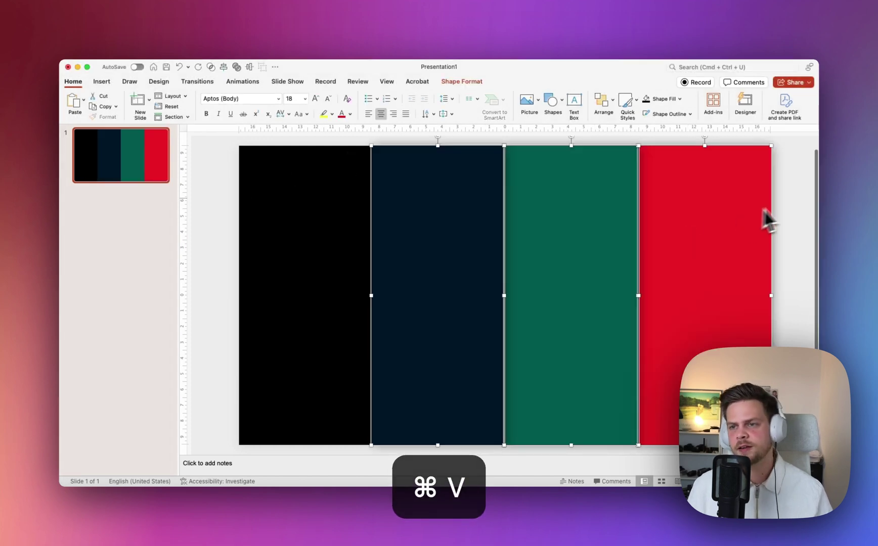
left_click(779, 208)
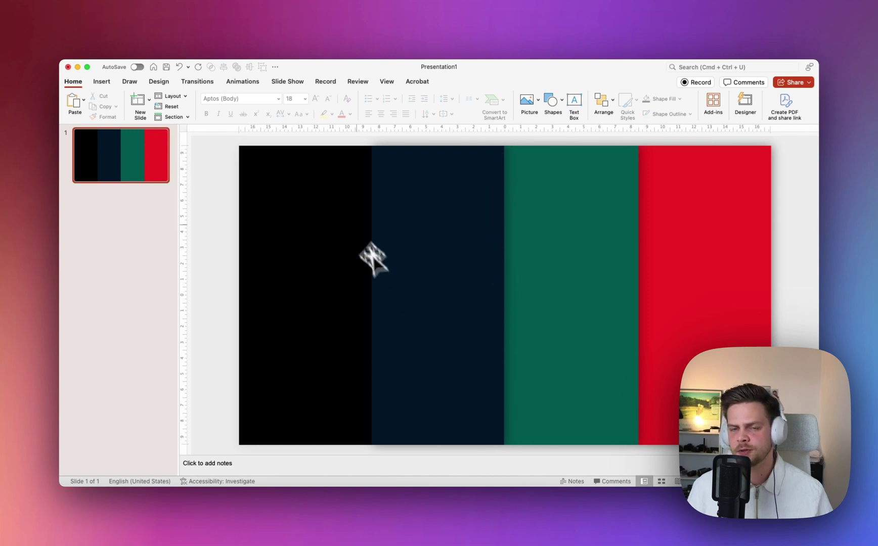
Give the black panel an Offset Right outer shadow
left_click(329, 305)
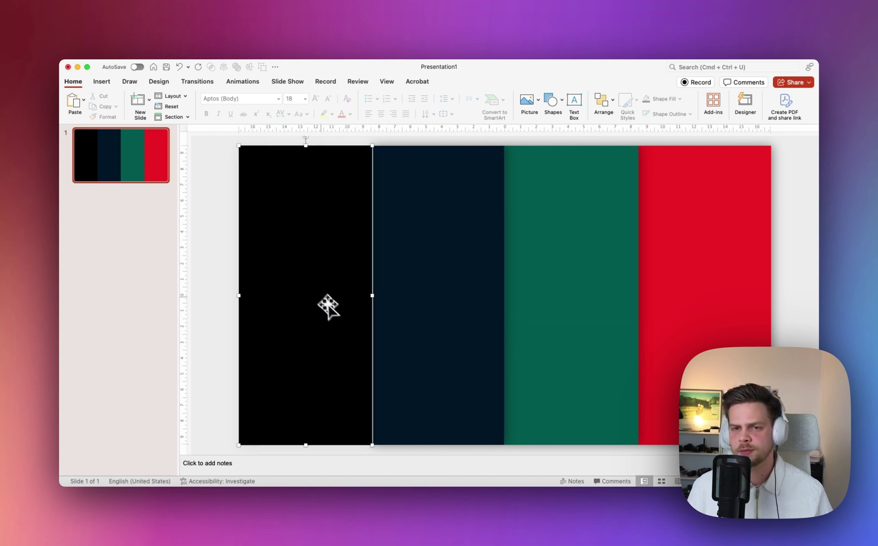
right_click(303, 265)
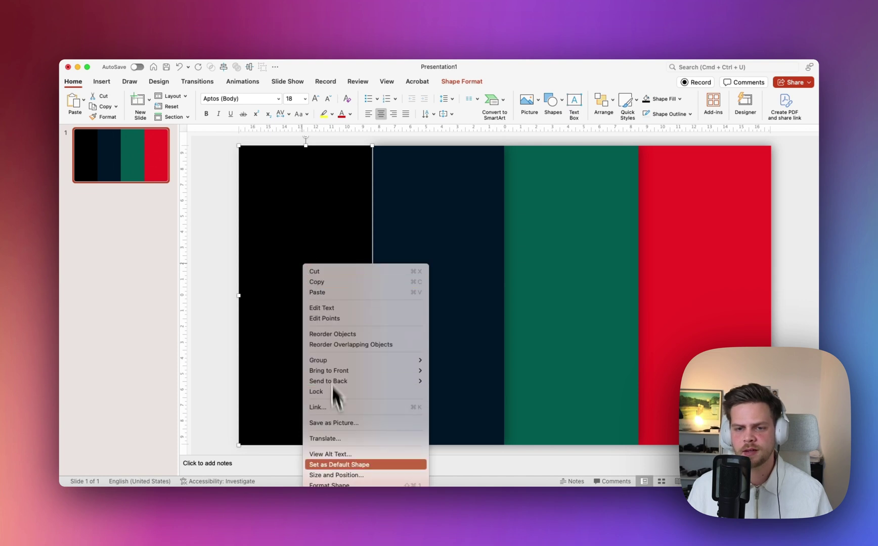
left_click(342, 486)
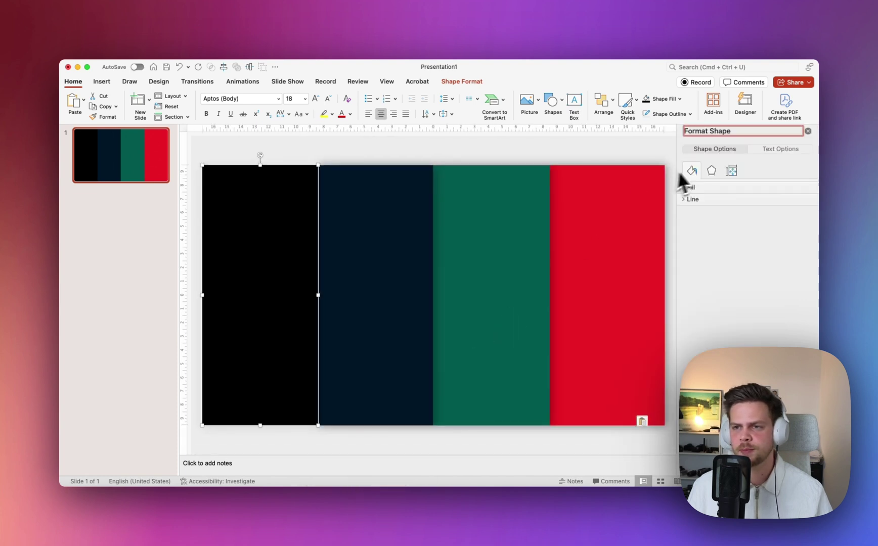
left_click(711, 171)
left_click(700, 187)
left_click(800, 206)
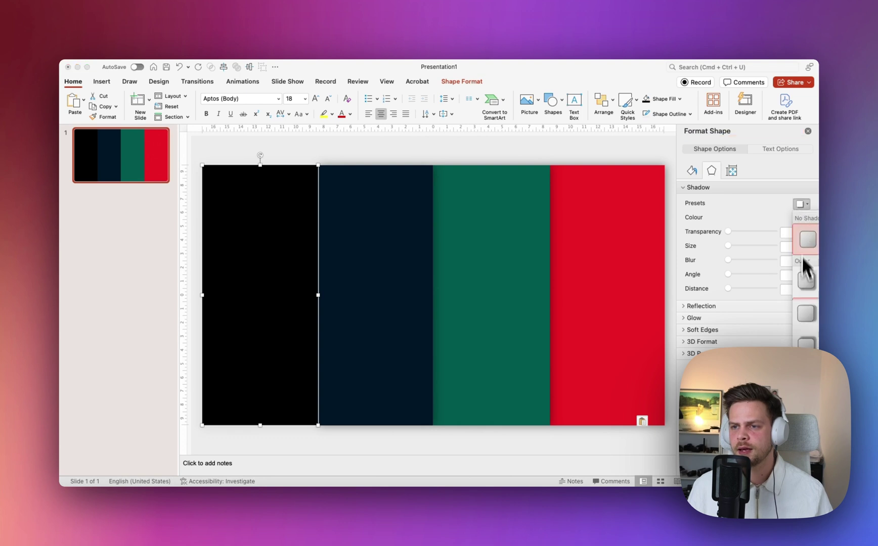
left_click(806, 313)
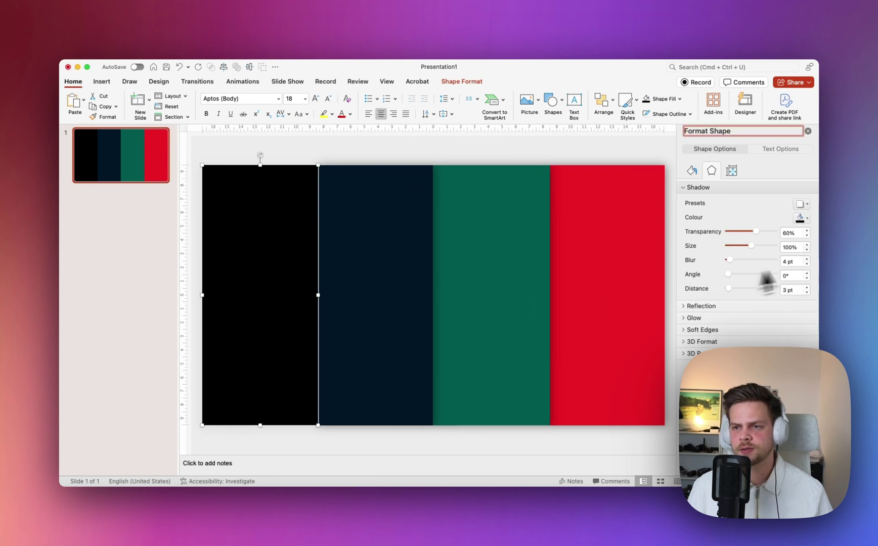
Raise the black panel's shadow blur to 20 pt
left_click(385, 157)
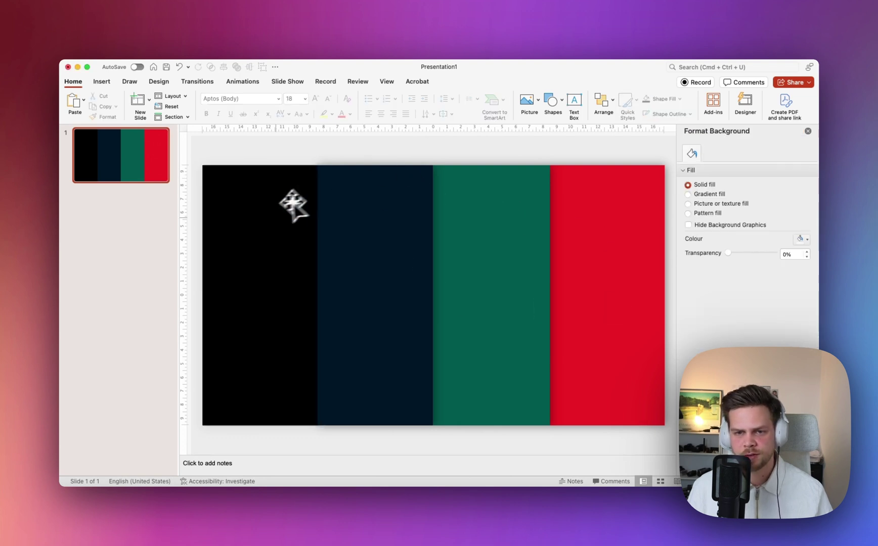
left_click(286, 227)
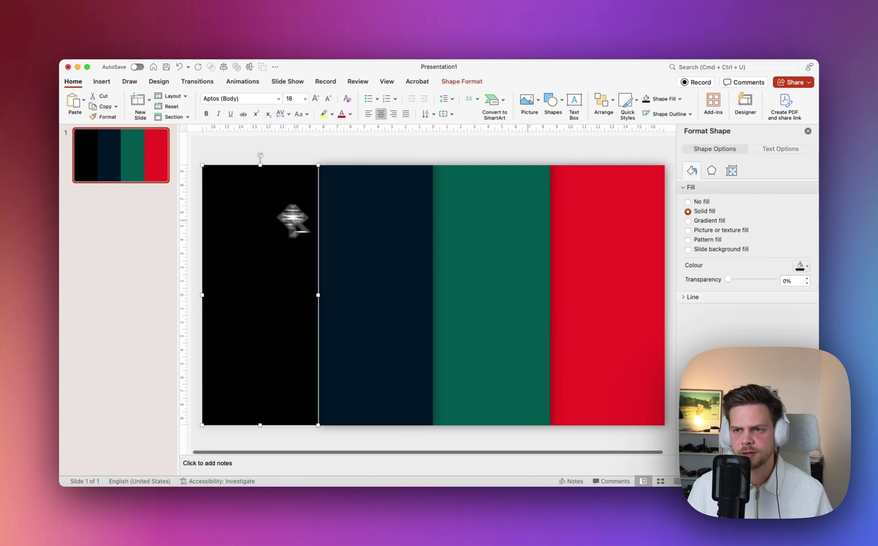
left_click(713, 173)
left_click(731, 261)
left_click_drag(732, 261, 739, 261)
left_click(418, 154)
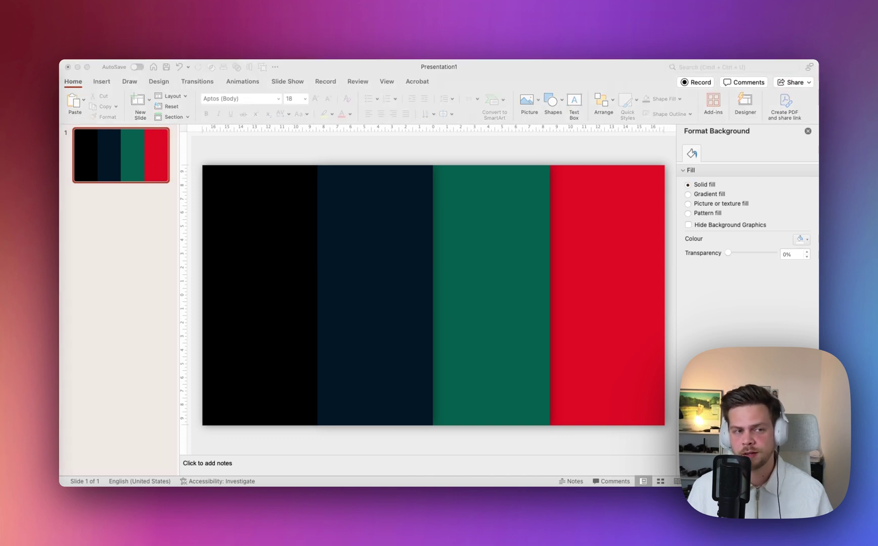
Paste the four cut driver portrait photos onto the slide above the panels
key("super+x")
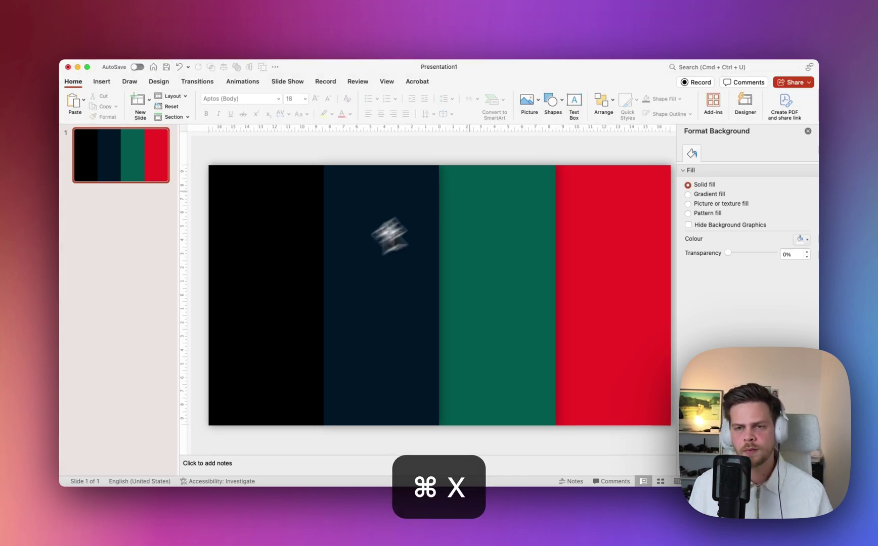
key("super+v")
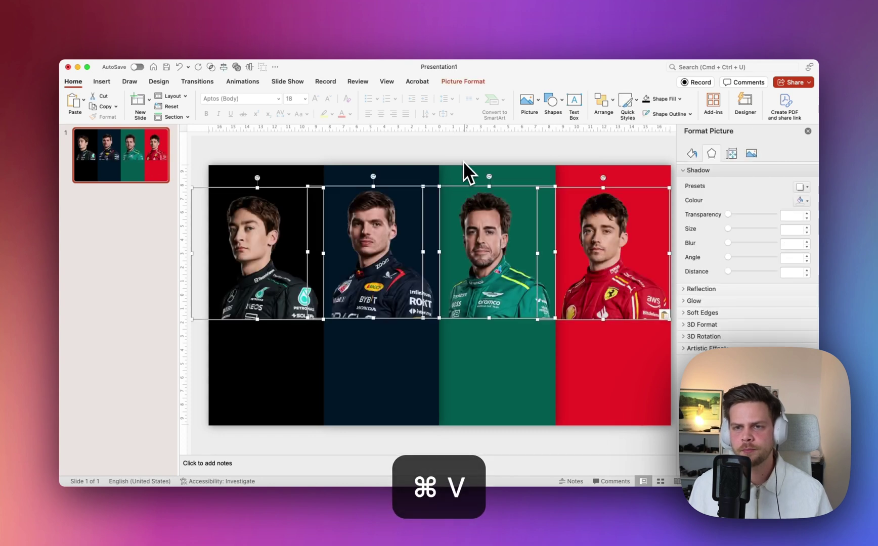
left_click(464, 159)
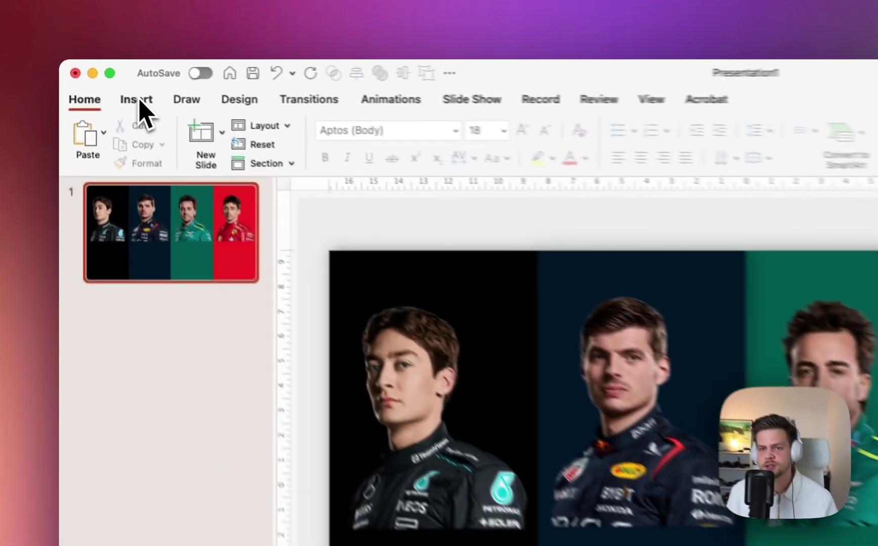
Add a rectangle over the left driver's torso with a black-to-white gradient
left_click(103, 82)
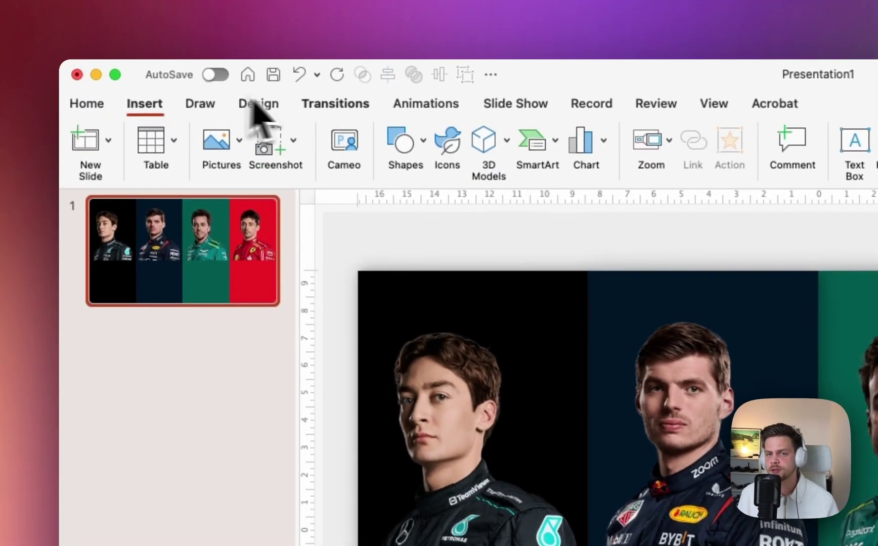
left_click(426, 149)
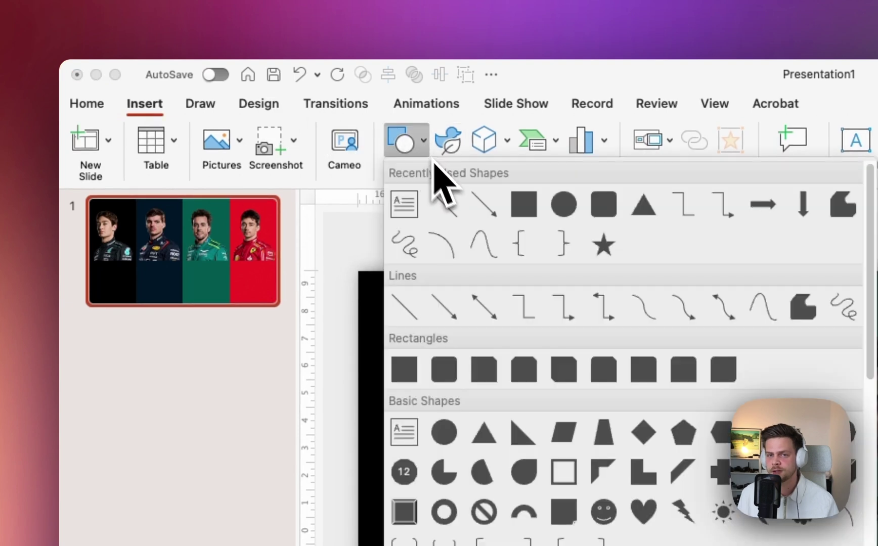
left_click(523, 205)
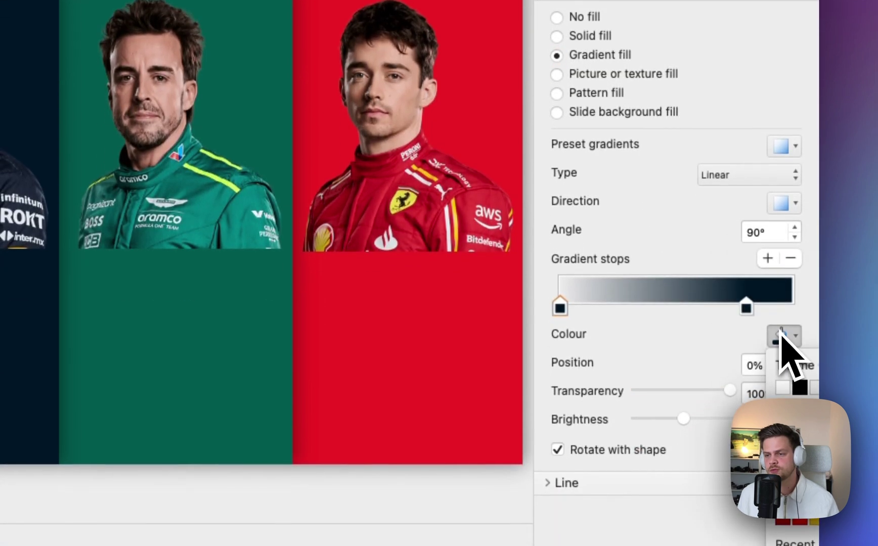
left_click(784, 496)
left_click(798, 385)
left_click(746, 308)
left_click(778, 335)
left_click(790, 392)
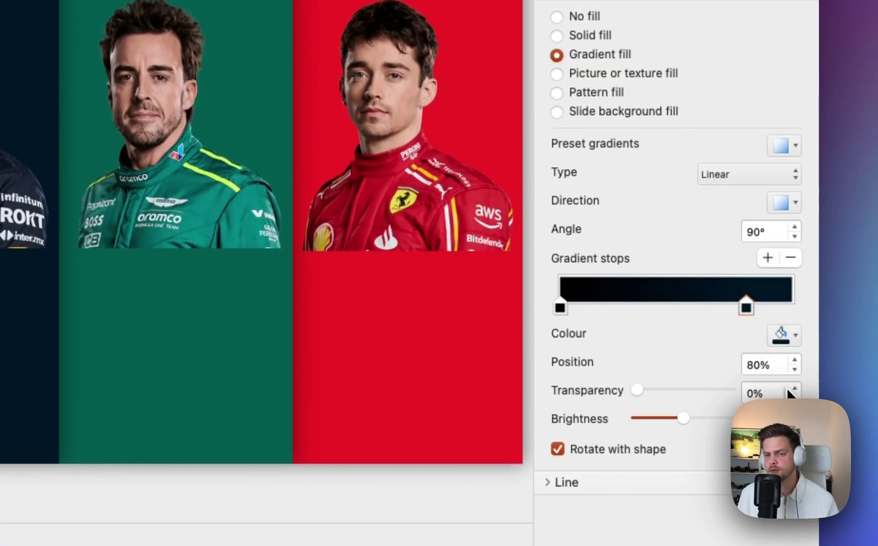
Keep the gradient linear, with a fully transparent top stop and a black 80% stop
left_click(772, 177)
left_click(774, 178)
left_click(784, 203)
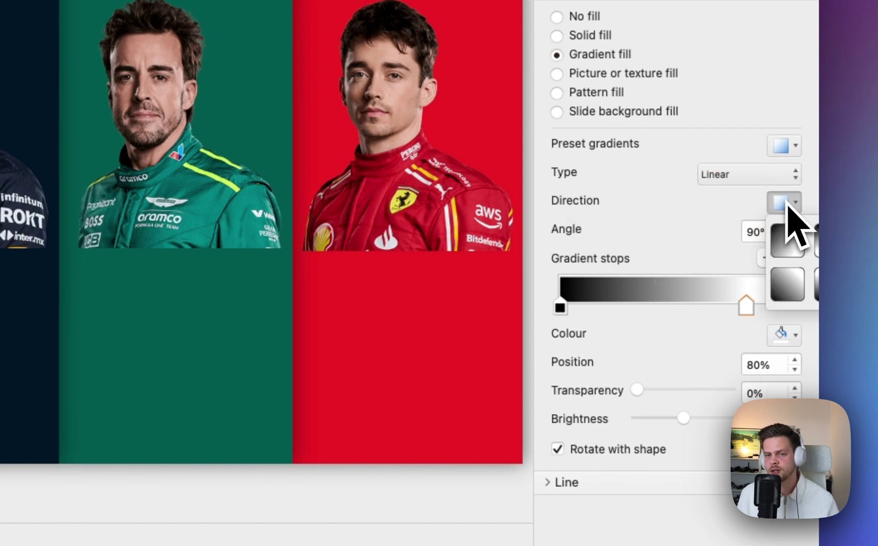
left_click(824, 253)
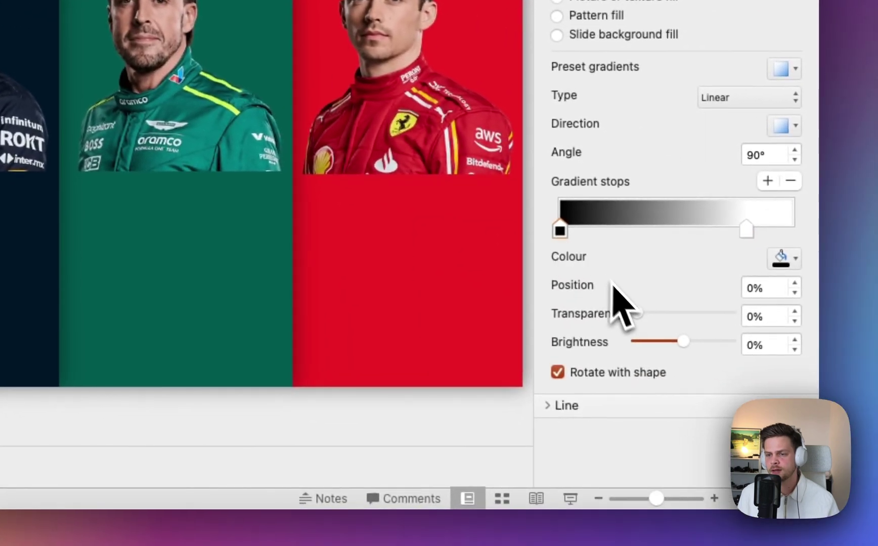
left_click_drag(638, 313, 733, 314)
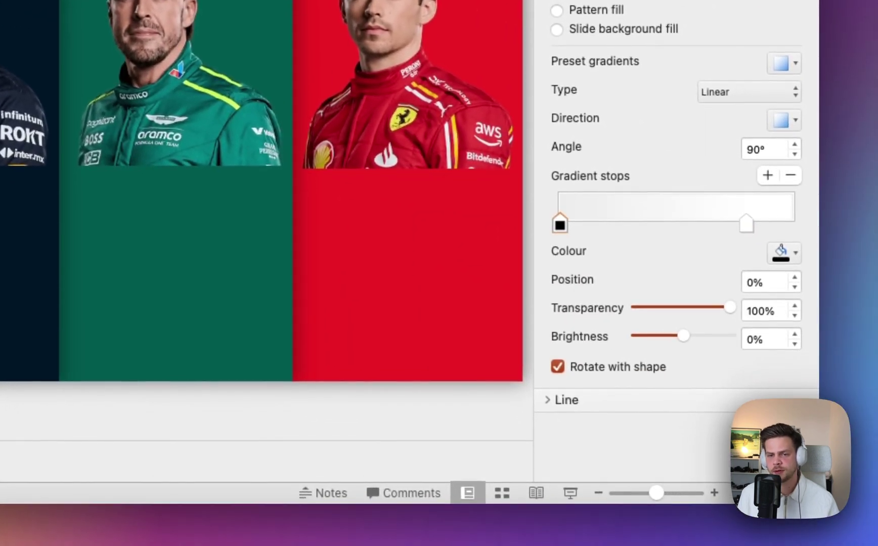
left_click(747, 229)
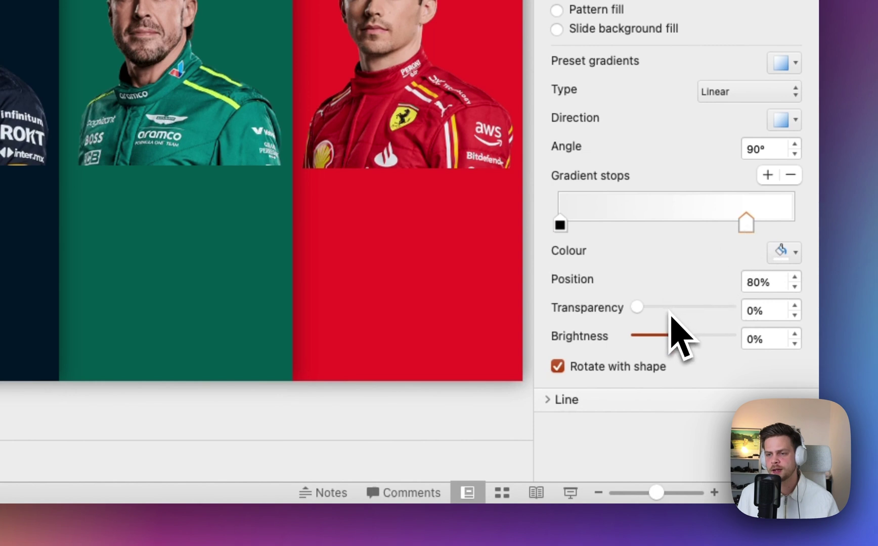
left_click(781, 252)
left_click(797, 303)
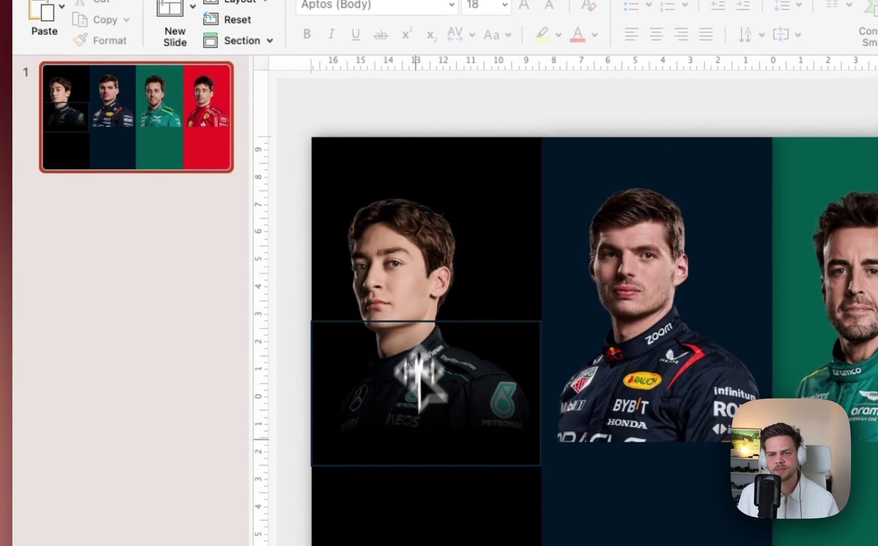
Remove the gradient rectangle's outline
left_click(397, 384)
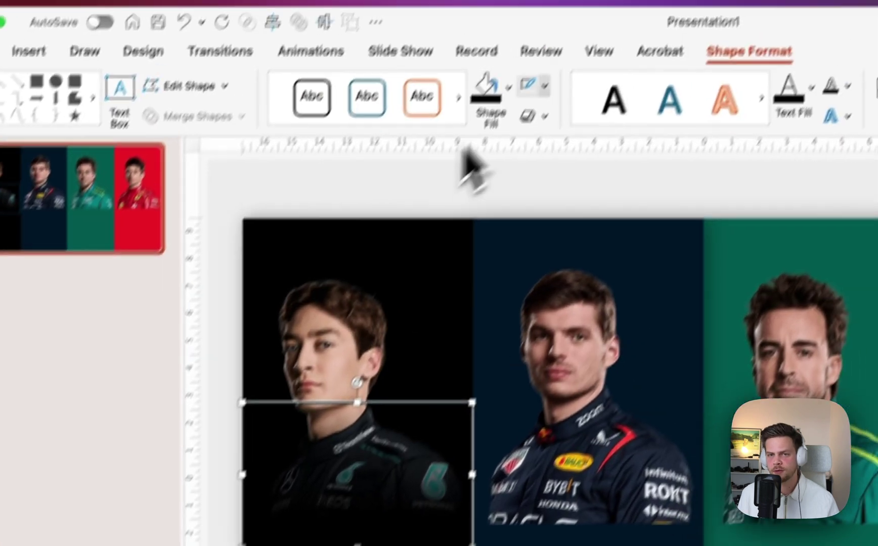
left_click(545, 86)
left_click(554, 111)
left_click(489, 211)
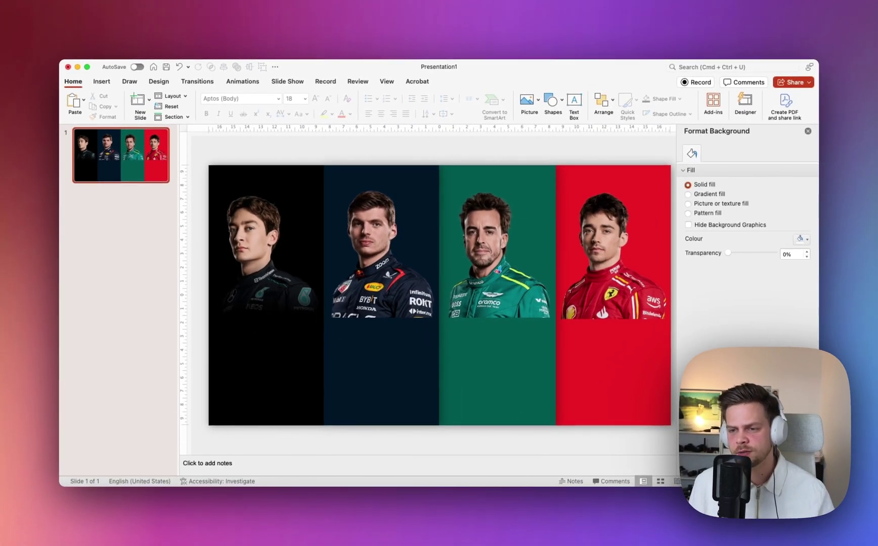
scroll(642, 473, "up", 5)
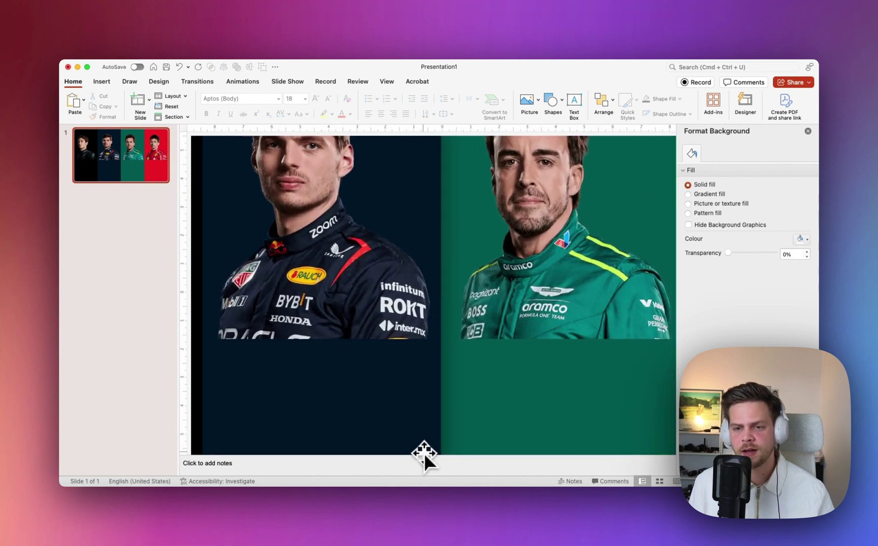
scroll(372, 397, "down", 5)
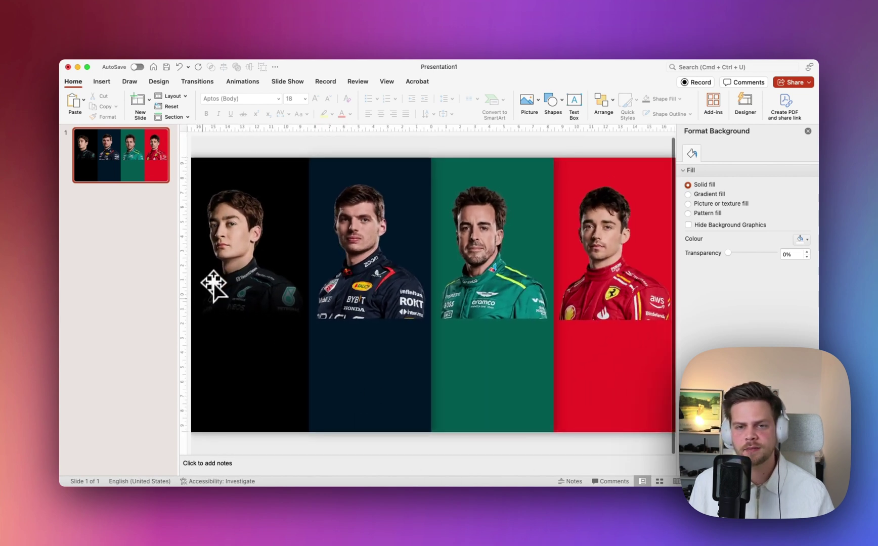
Copy the gradient overlay from the left driver's photo
left_click(267, 314)
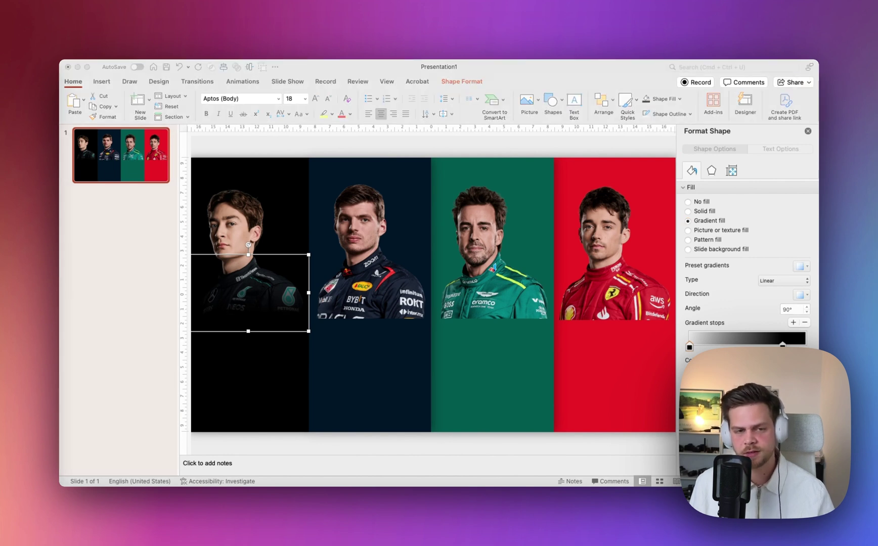
key("super+c")
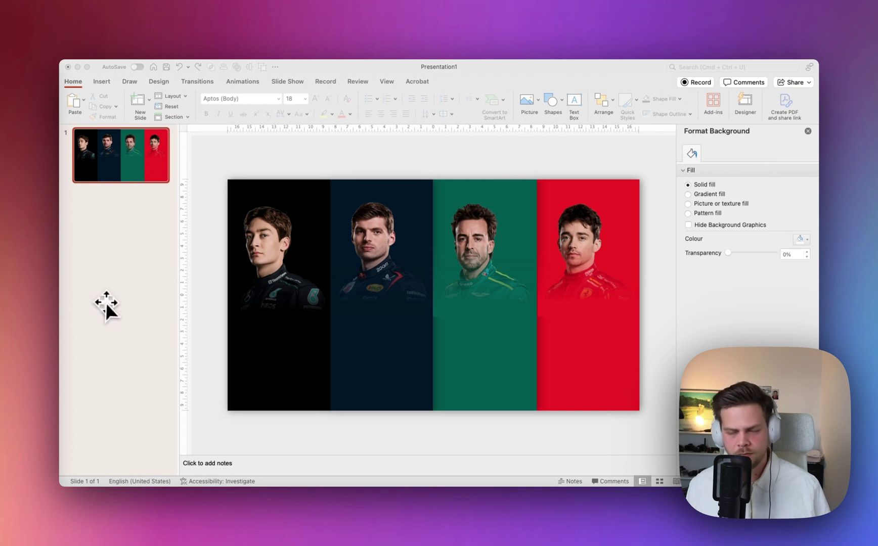
Paste the driver numbers 63, 1, 14, 16 and the surname labels onto the slide
key("super+c")
left_click(485, 171)
key("super+v")
left_click(461, 174)
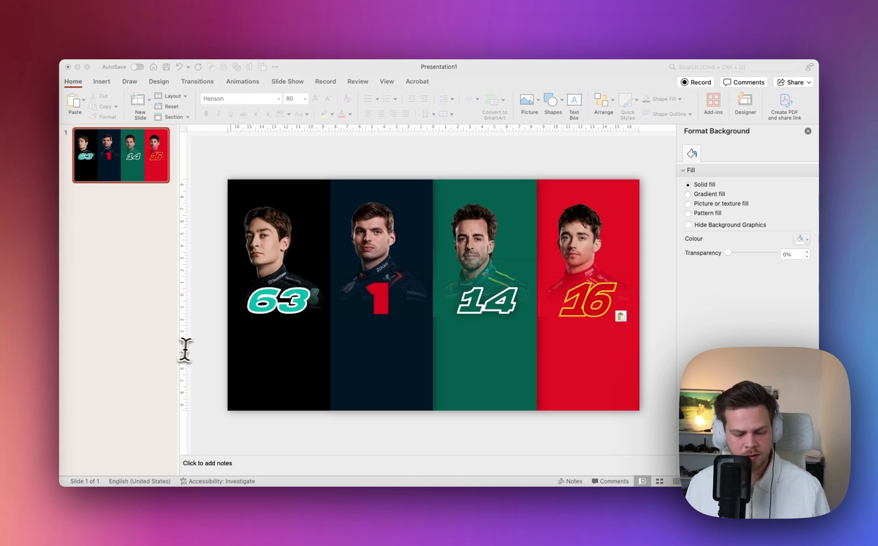
key("cmd+c")
left_click(461, 433)
key("cmd+v")
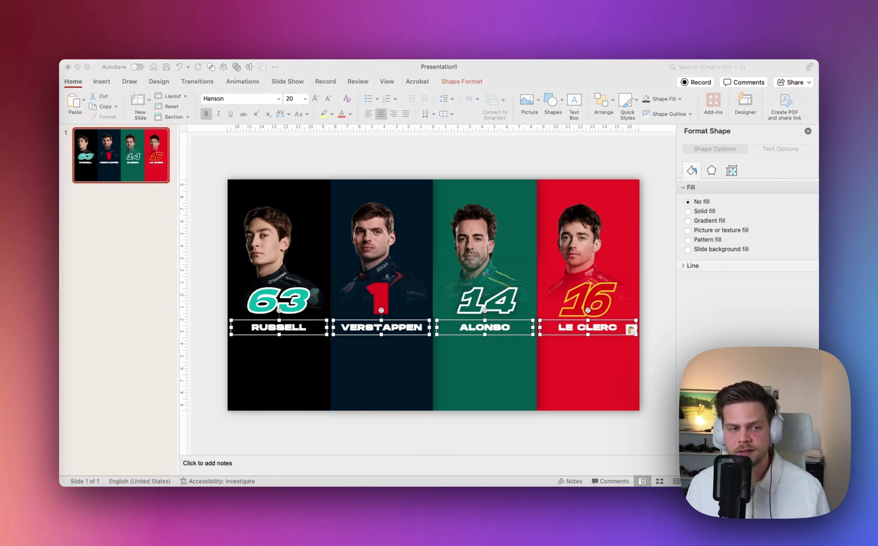
Paste the four team logos under the driver names
key("cmd+c")
left_click(361, 428)
key("cmd+v")
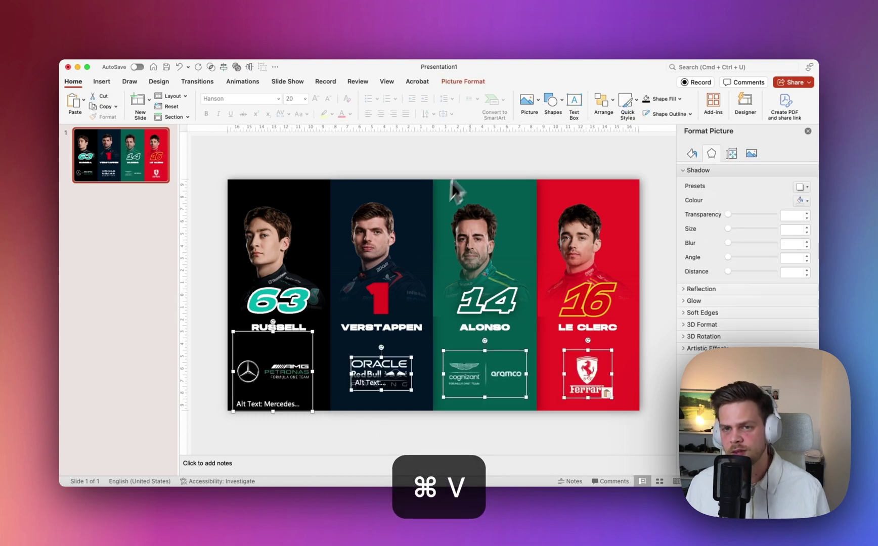
left_click(470, 174)
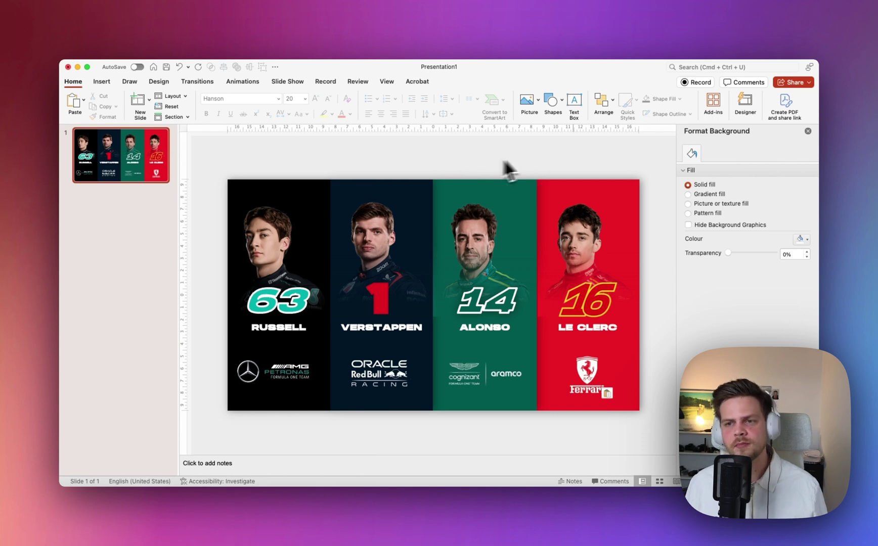
left_click(20, 197)
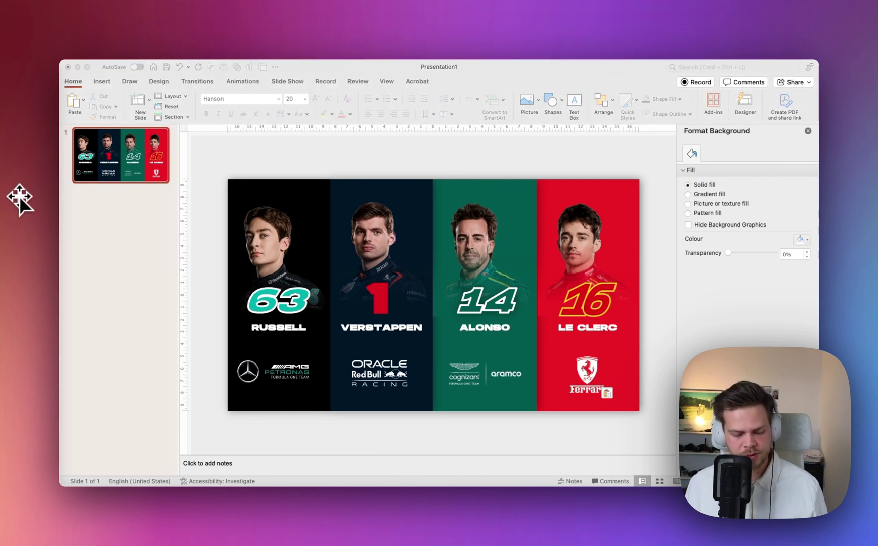
Paste the checkered race-track image and send it behind everything
key("super+c")
left_click(414, 165)
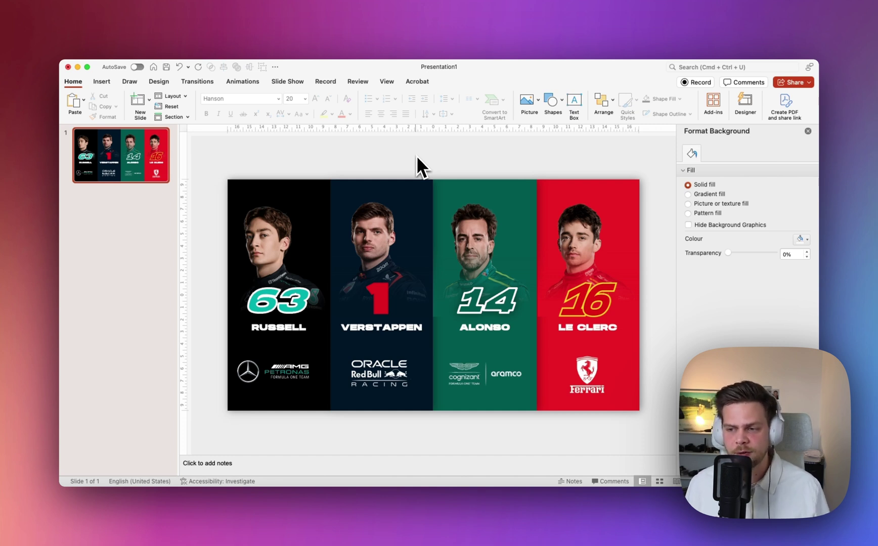
key("super+v")
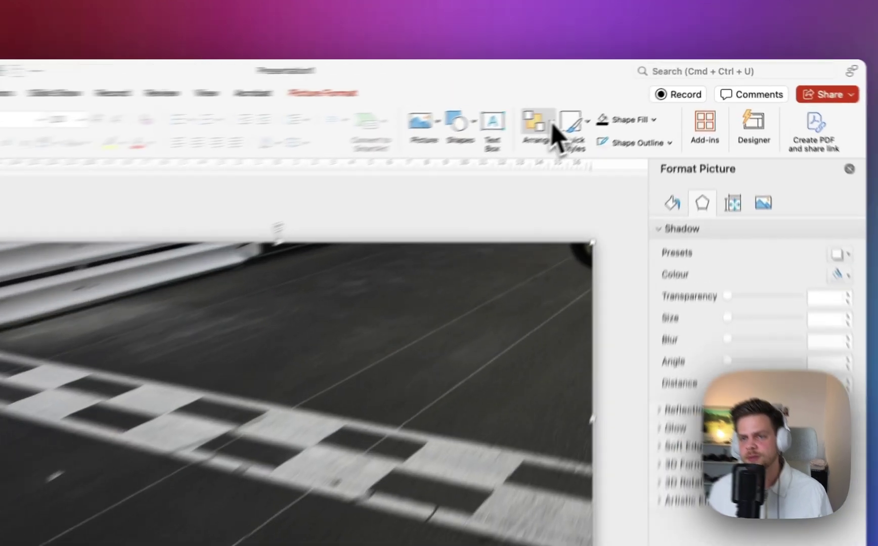
left_click(601, 100)
left_click(621, 167)
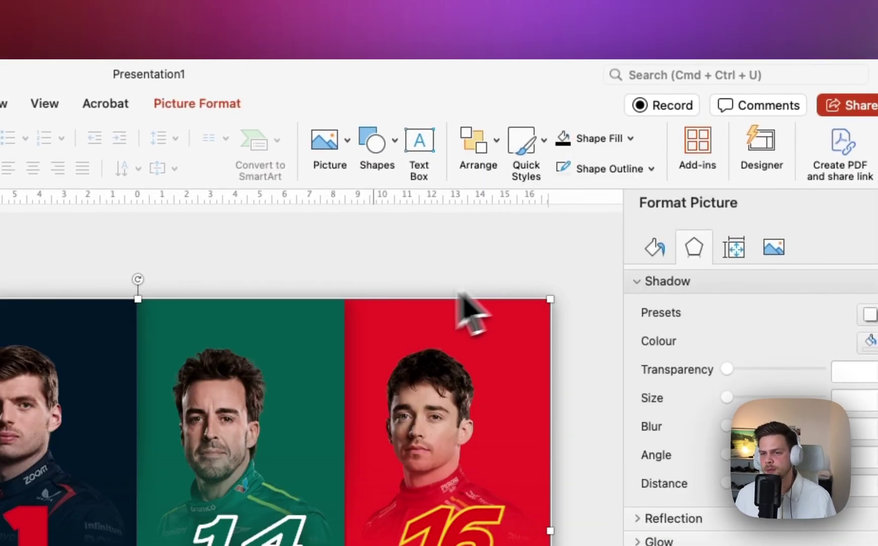
left_click(368, 283)
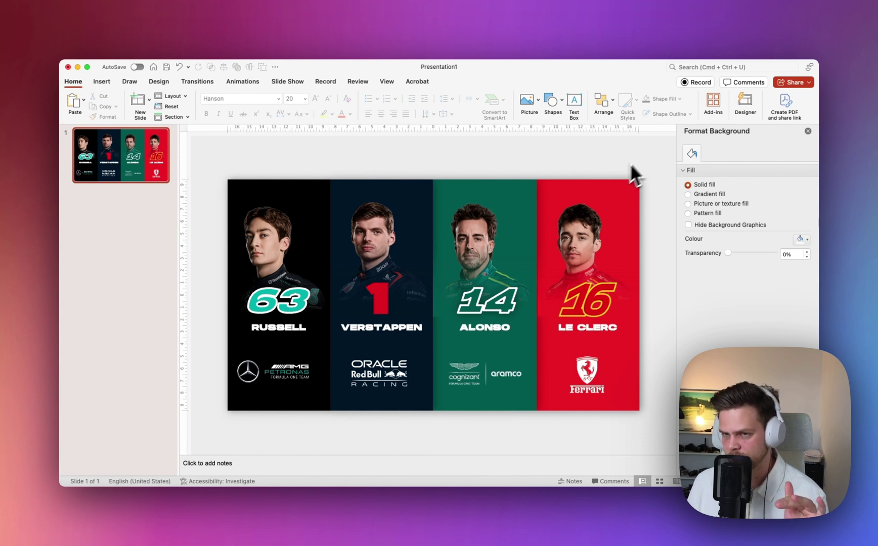
Bring the Le Clerc column, then the Alonso column, to the front
left_click_drag(659, 151, 520, 439)
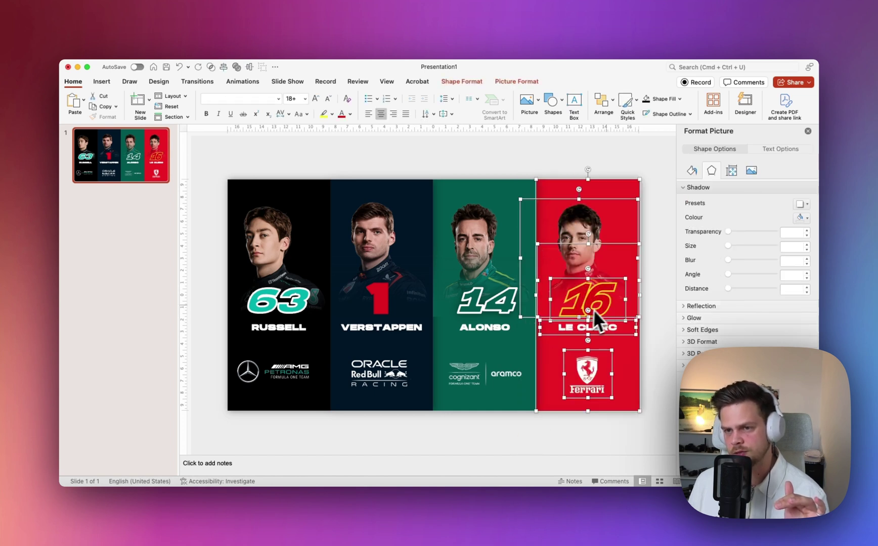
left_click(604, 100)
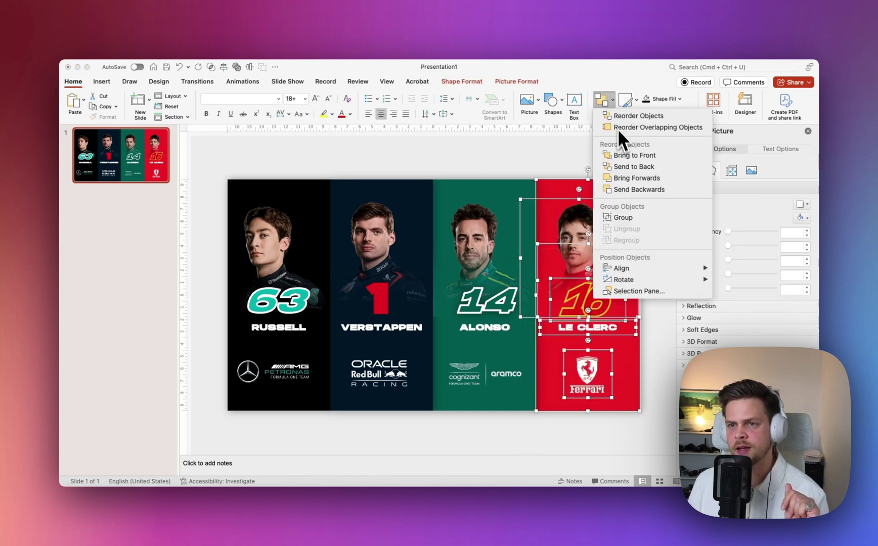
left_click(630, 154)
left_click(546, 158)
left_click_drag(546, 157, 404, 447)
left_click(601, 101)
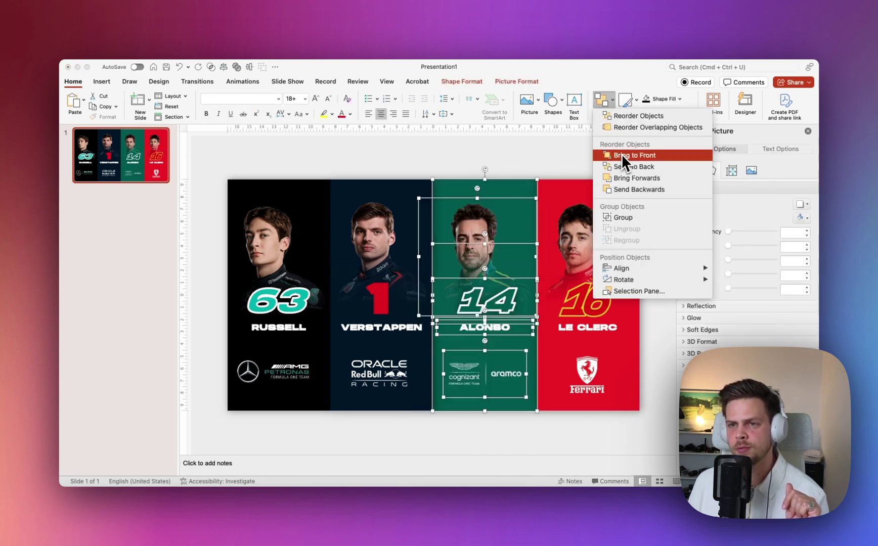
left_click(622, 156)
left_click(453, 171)
Bring the Verstappen column, then the Russell column, to the front
left_click_drag(449, 158, 315, 456)
left_click(601, 101)
left_click(626, 154)
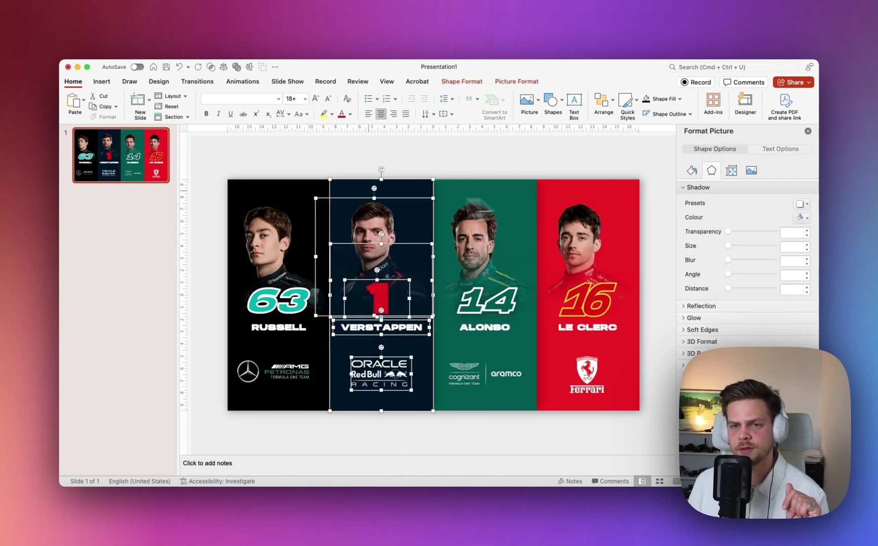
left_click_drag(346, 158, 190, 469)
left_click(601, 101)
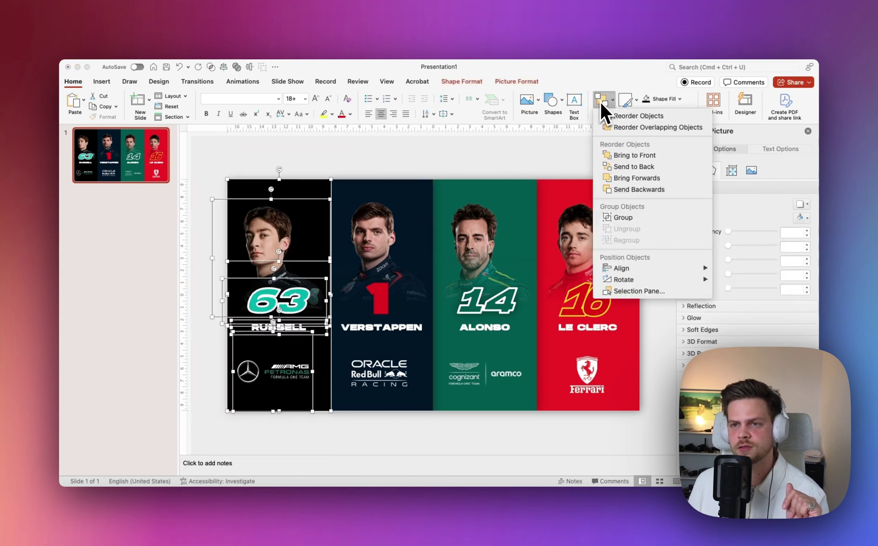
left_click(624, 154)
left_click(497, 172)
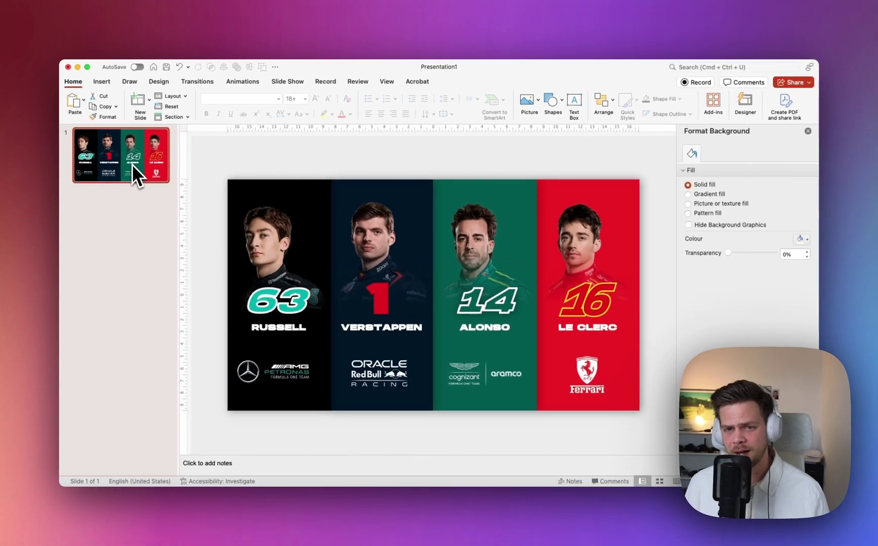
Duplicate the lineup slide and narrow Russell's black panel to a thin strip
key("super+d")
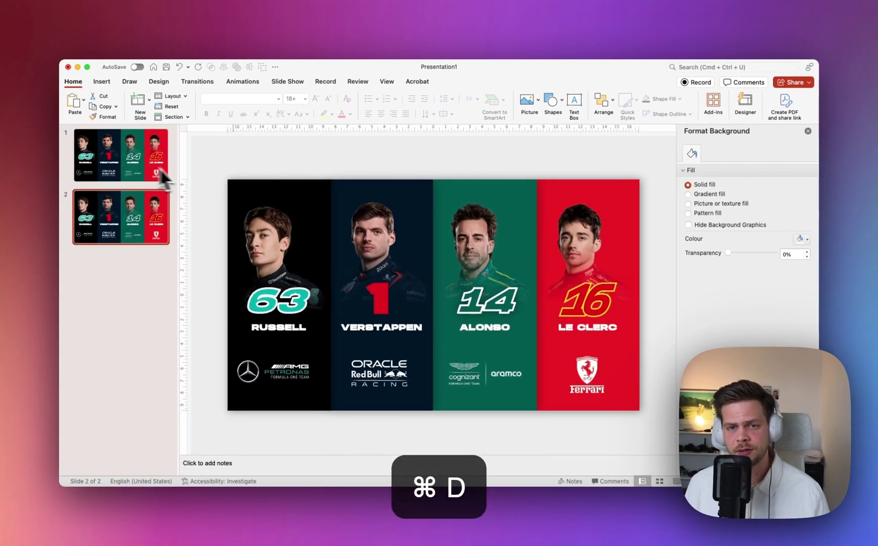
left_click(242, 186)
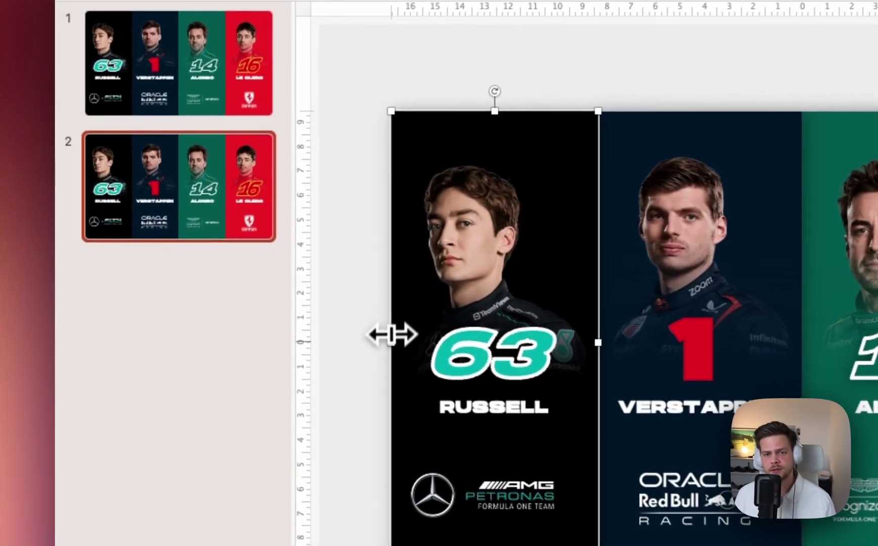
left_click_drag(391, 338, 565, 339)
left_click(319, 354)
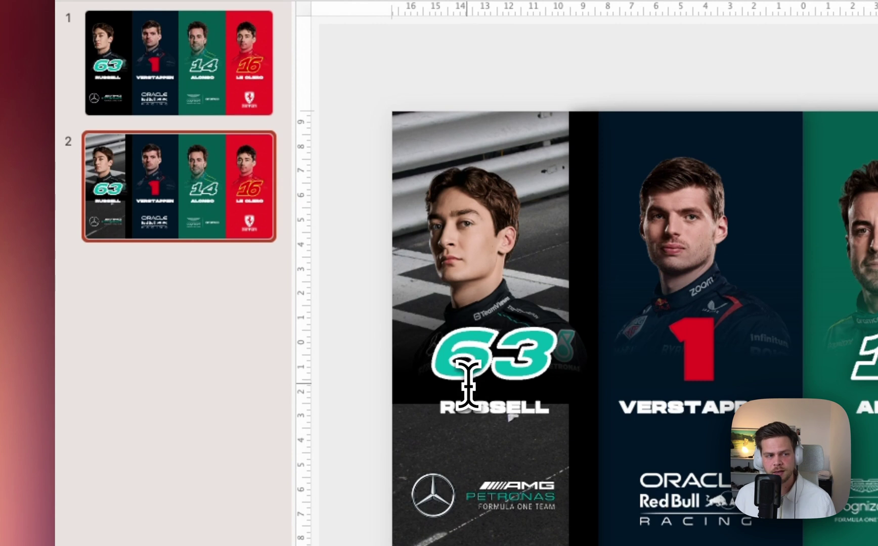
Move Russell's 63 and RUSSELL name up to the top of his panel
left_click(470, 376)
left_click(484, 405, "shift")
left_click_drag(526, 419, 549, 208)
Make the 63 outline-only with No Fill text and enlarge it from 80 to 88
left_click(556, 142)
key("super+a")
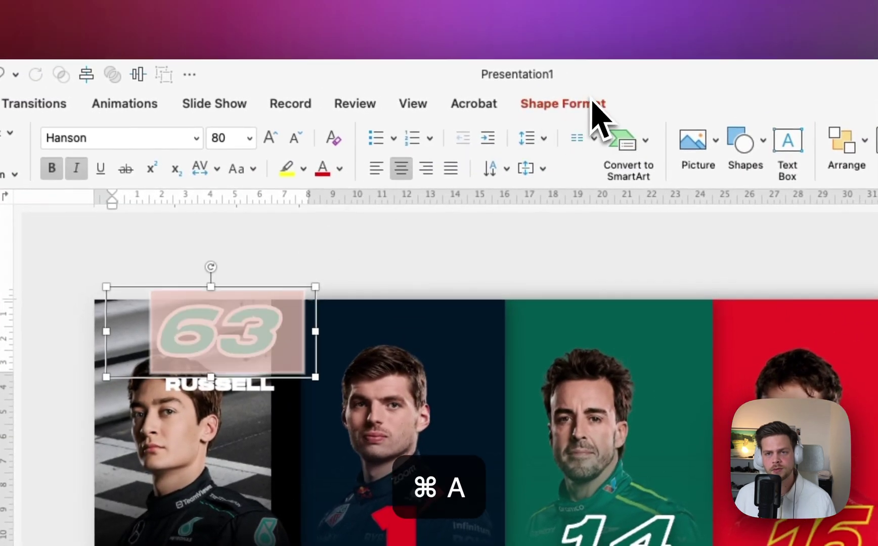
left_click(586, 105)
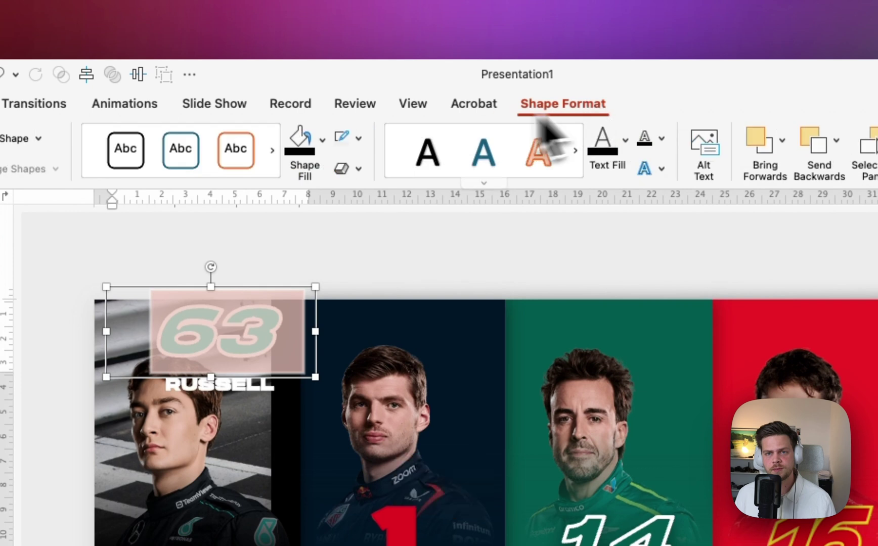
left_click(625, 139)
left_click(632, 182)
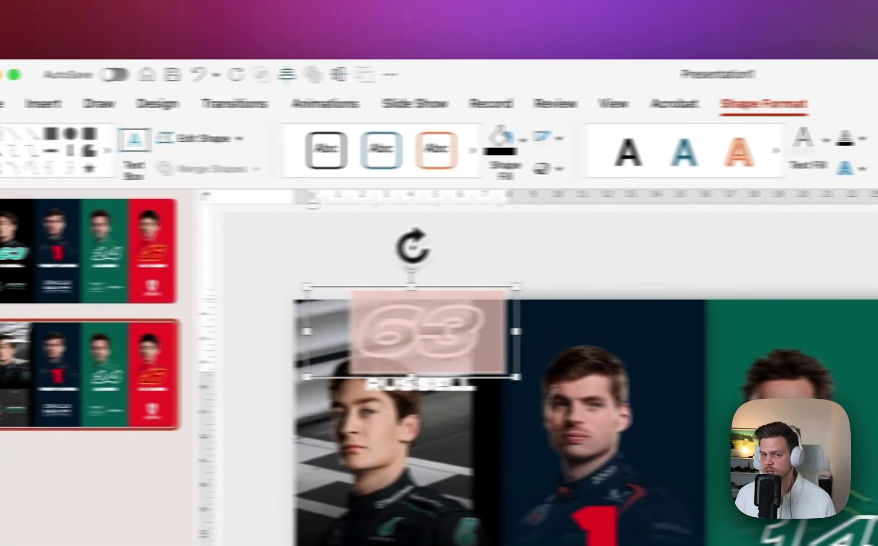
key("Escape")
left_click(84, 103)
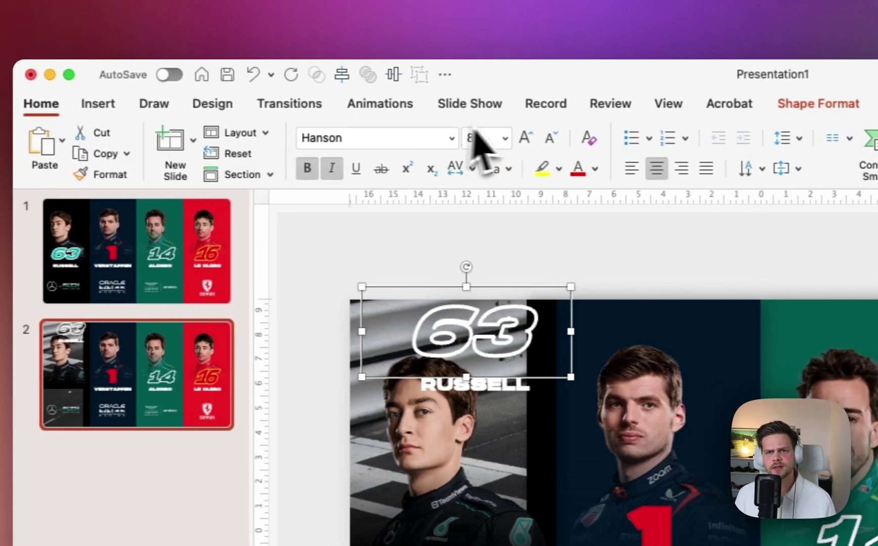
left_click(568, 137)
left_click(500, 264)
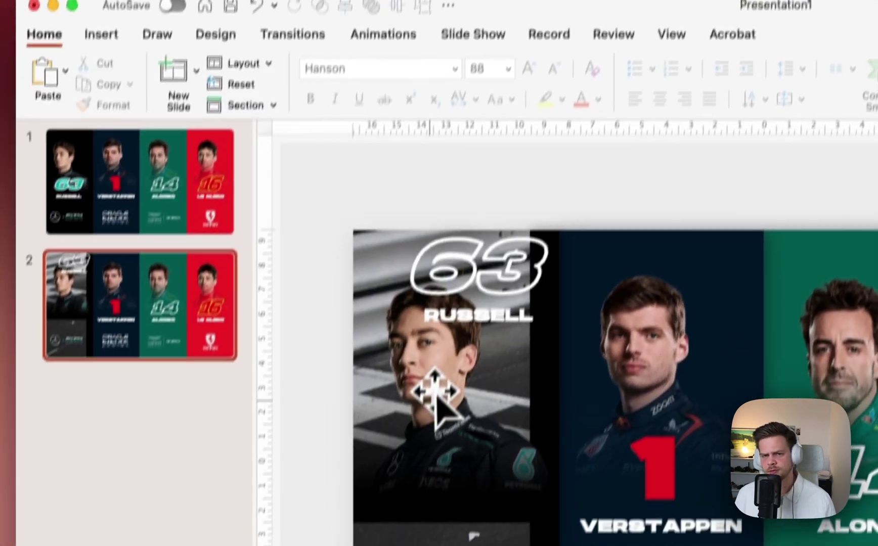
Delete the dark overlay and Russell's photo to reveal the race track
left_click(436, 399)
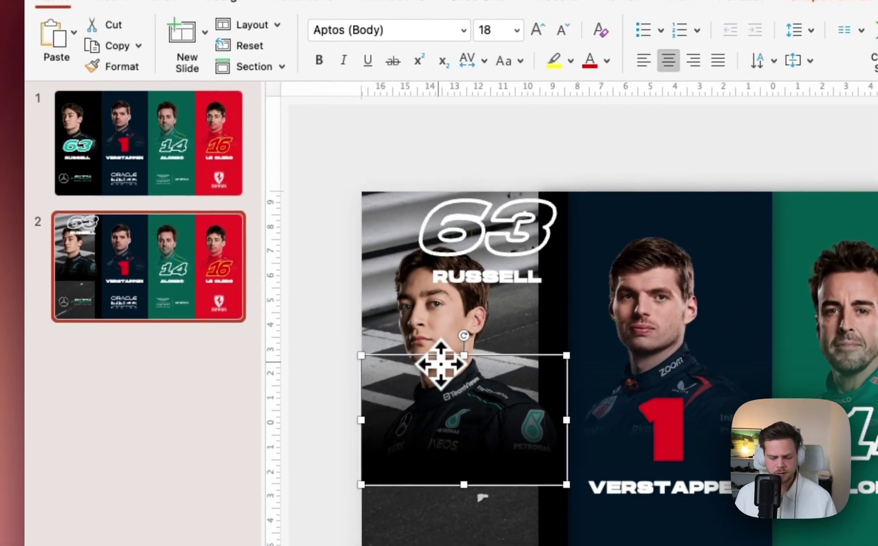
key("BackSpace")
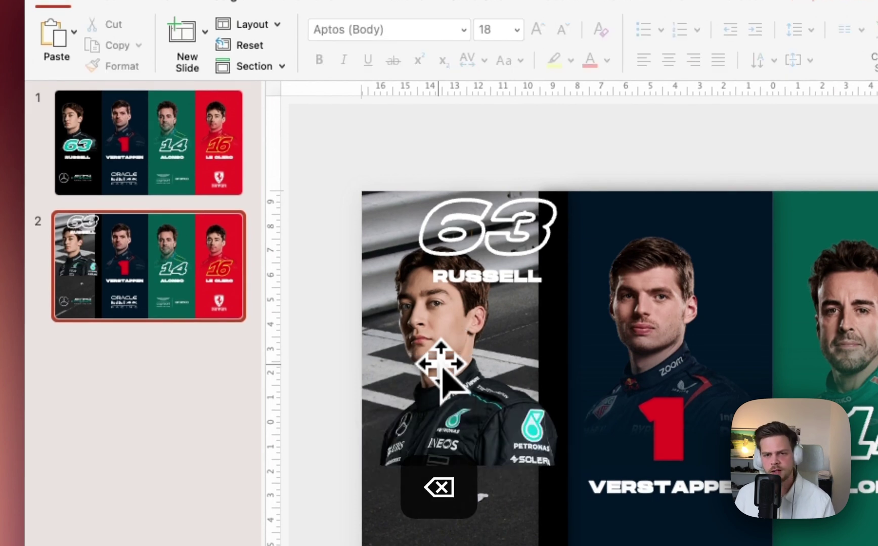
left_click(455, 391)
key("BackSpace")
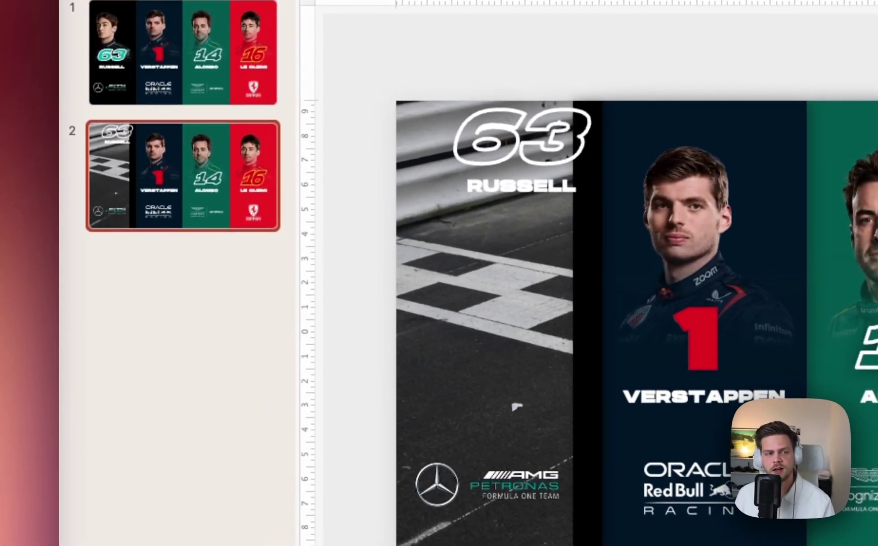
Paste the copied Mercedes 3D car onto slide 1, rotate it, and position it over Russell's column
key("super+c")
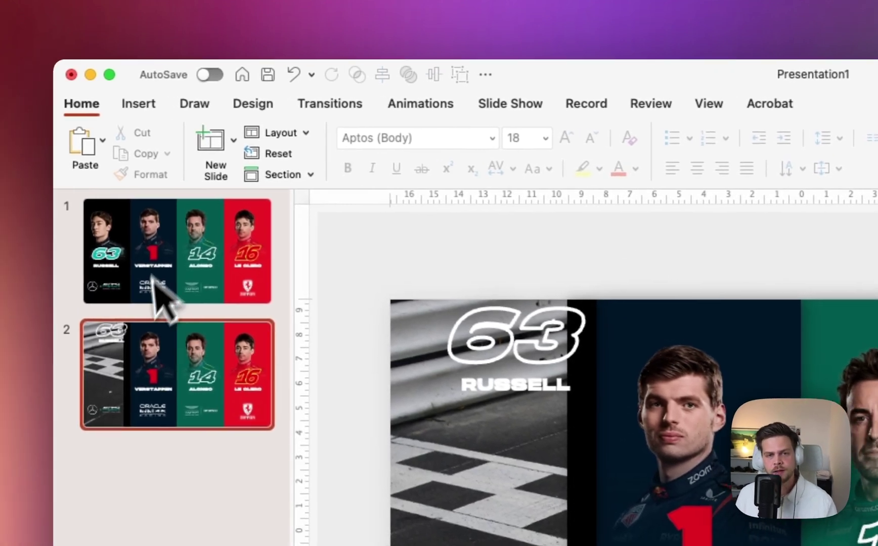
left_click(166, 252)
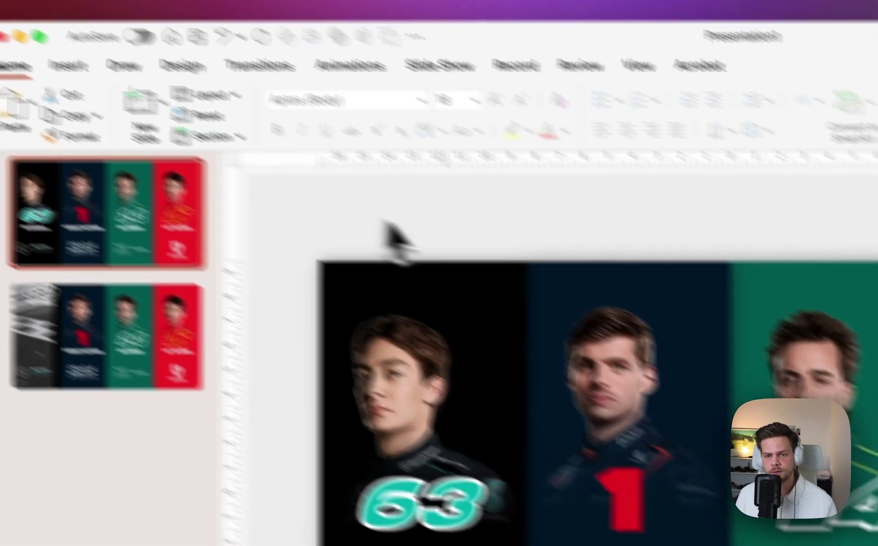
key("super+v")
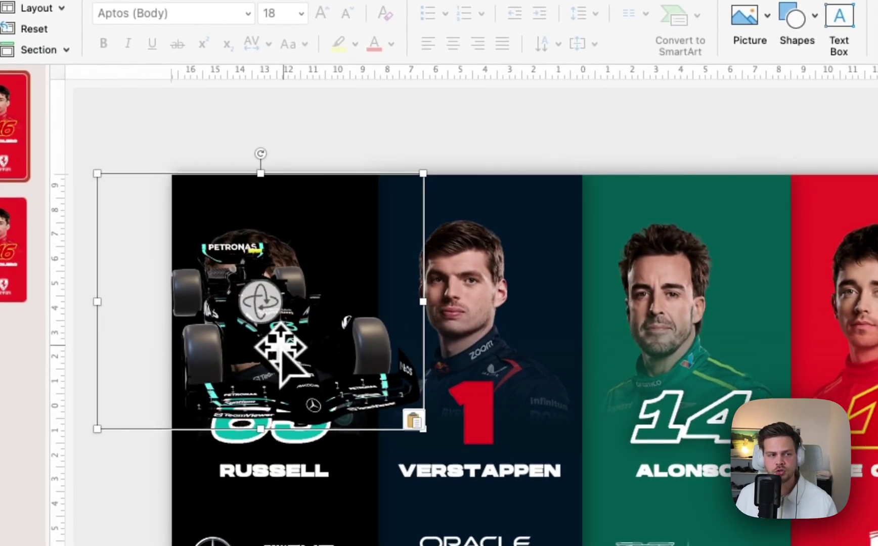
left_click_drag(285, 332, 427, 364)
left_click_drag(347, 354, 292, 324)
left_click_drag(461, 340, 457, 391)
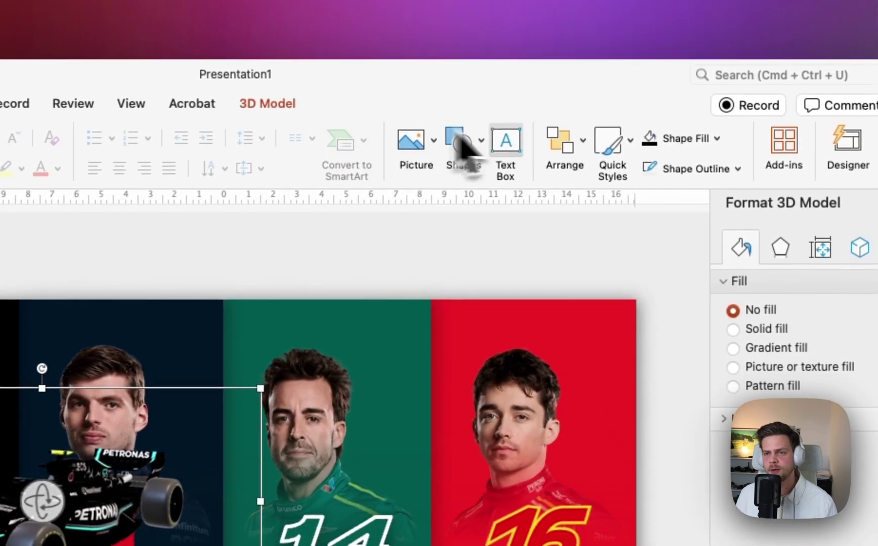
Open the Selection Pane, identify the slide objects, and select 3D Model 43
left_click(566, 152)
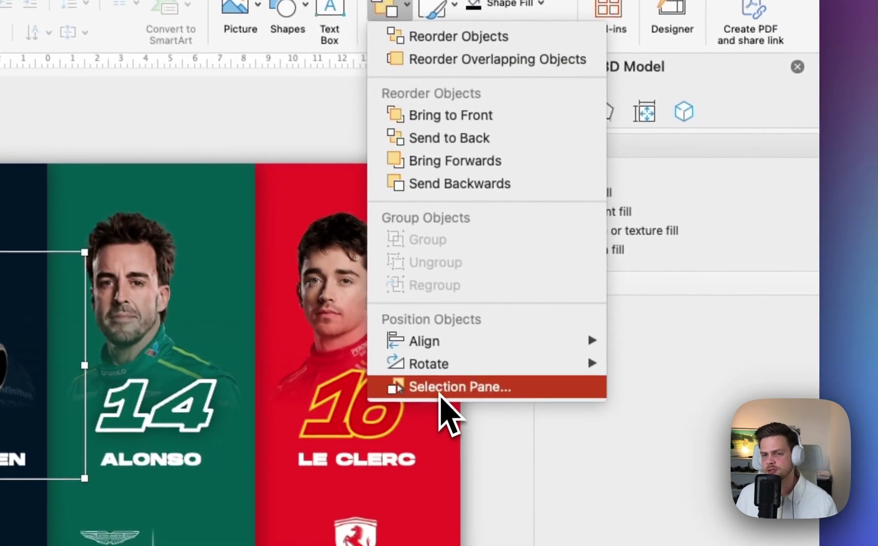
left_click(439, 394)
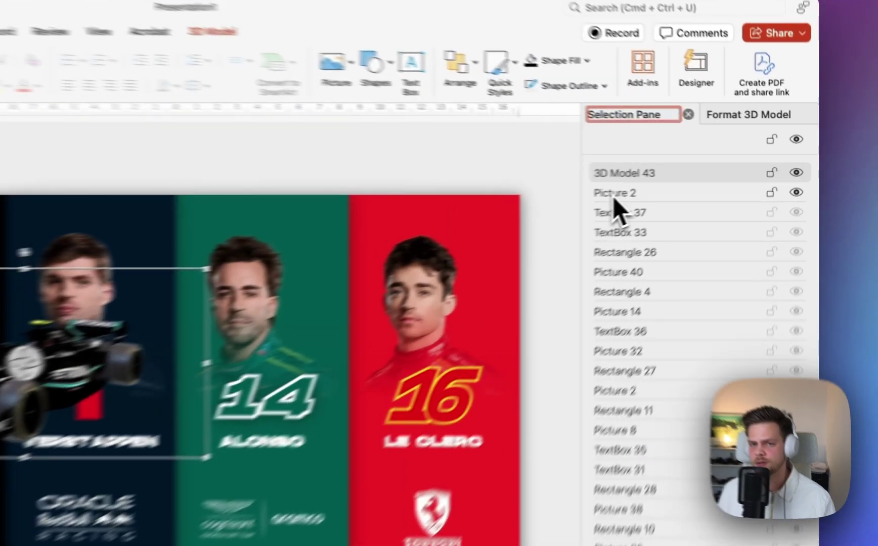
left_click(697, 180)
left_click(572, 229)
left_click(573, 250)
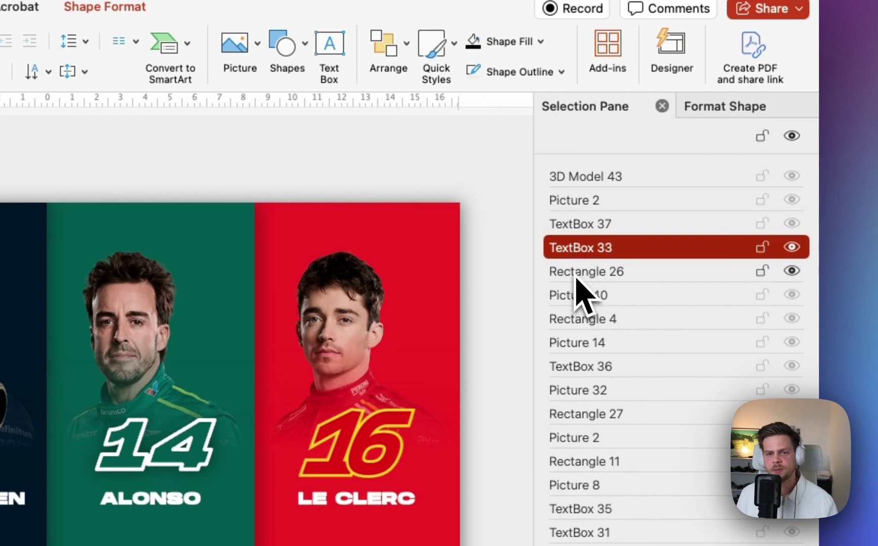
left_click(577, 276)
left_click(577, 297)
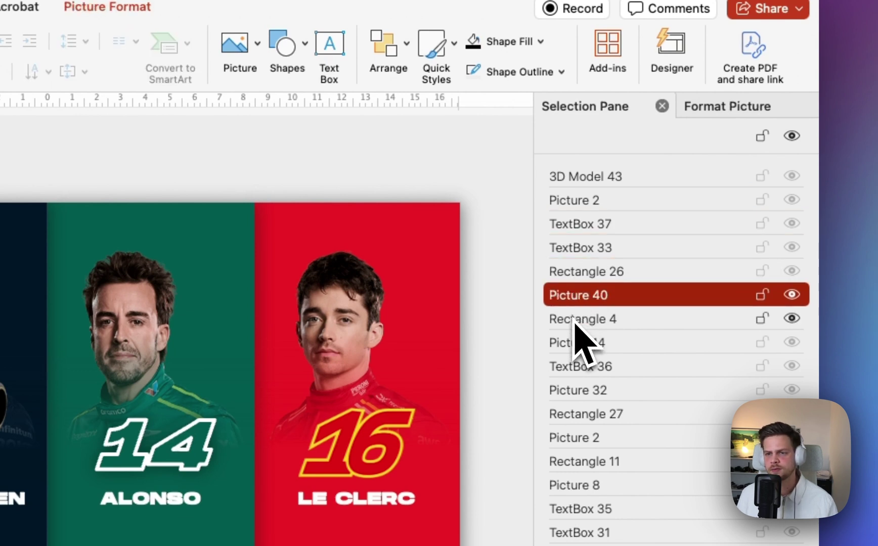
left_click(579, 183)
Drag 3D Model 43 down the layer list to just above the background picture
scroll(586, 205, "down", 1)
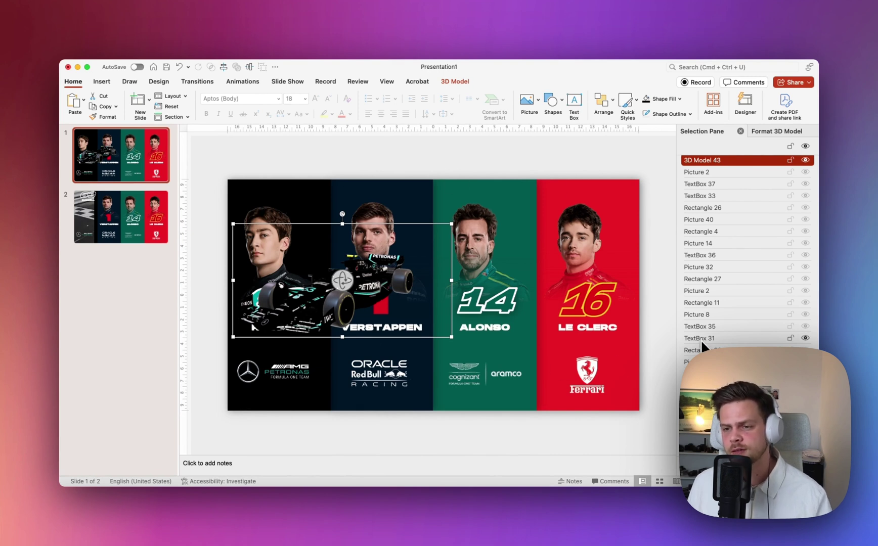
scroll(701, 339, "down", 1)
left_click(716, 448)
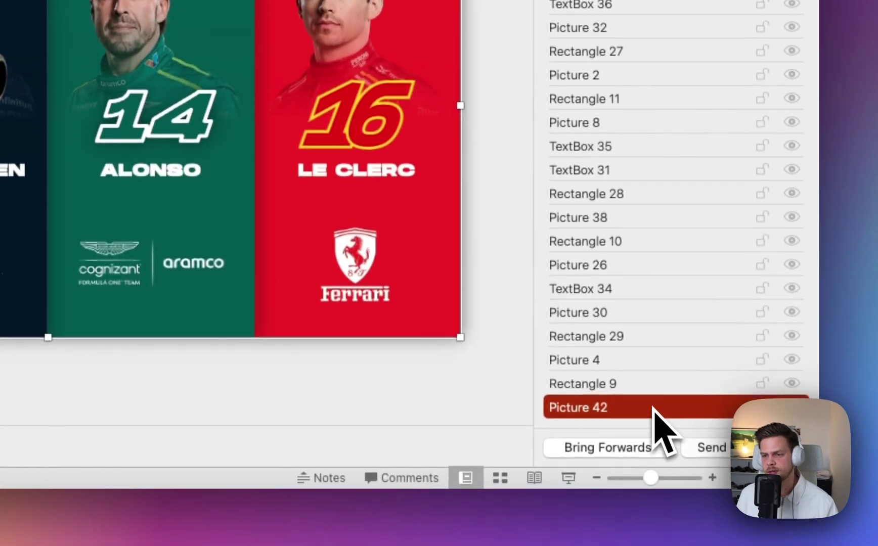
scroll(652, 359, "up", 1)
left_click(652, 171)
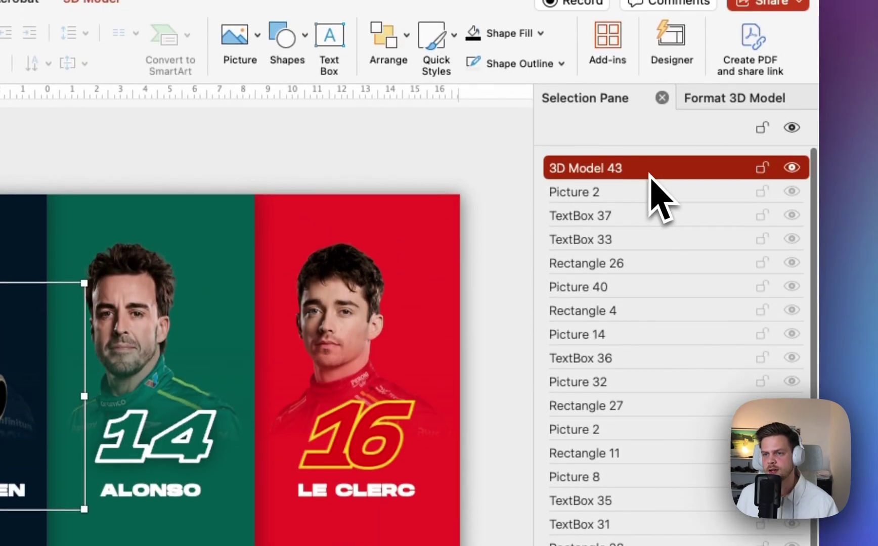
left_click_drag(650, 173, 672, 457)
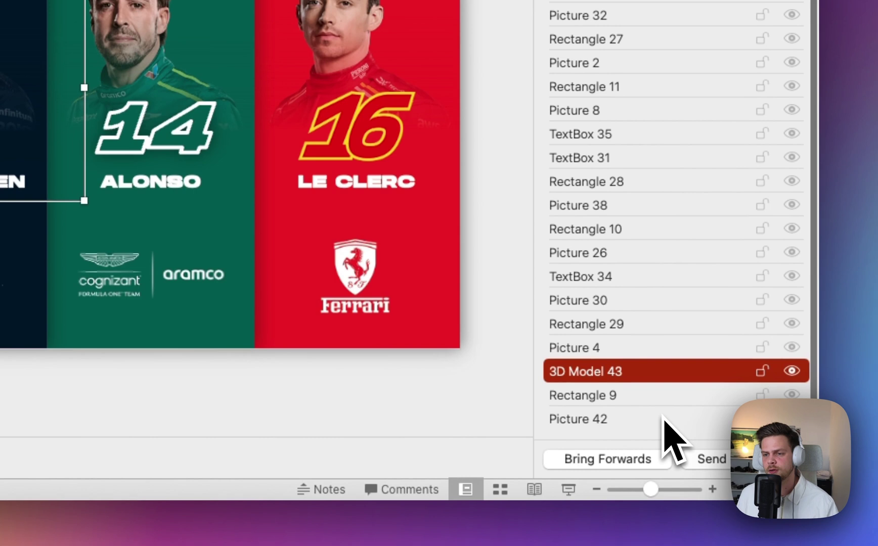
left_click_drag(631, 368, 587, 372)
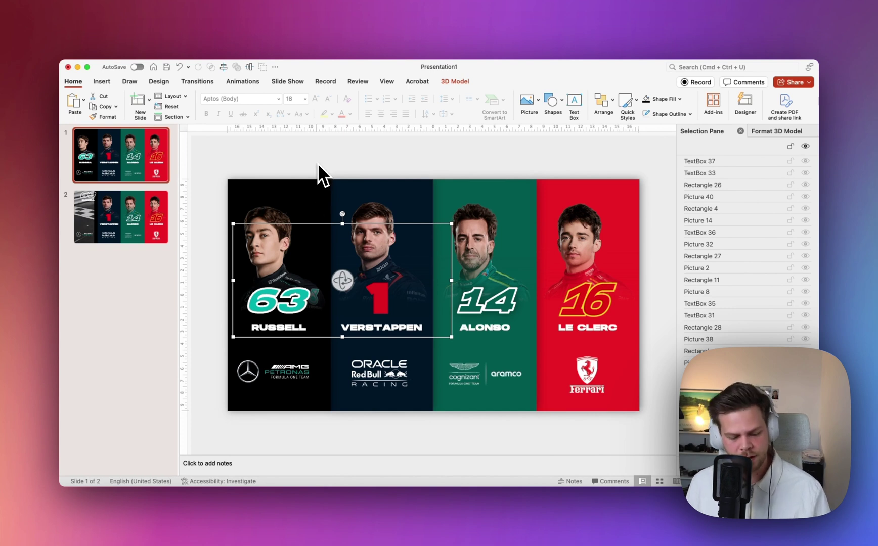
Paste the Mercedes car on slide 2, turn it nose-forward onto Russell's panel, and restack it low
key("super+c")
left_click(128, 234)
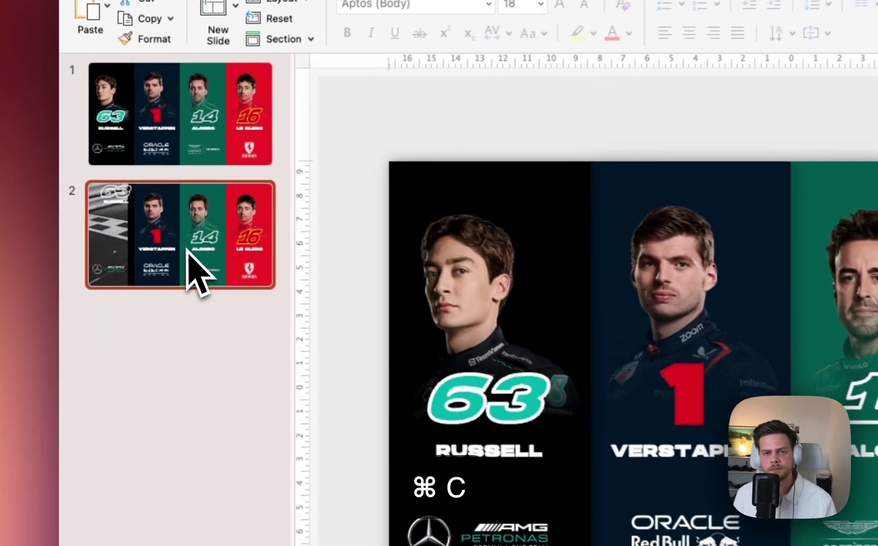
key("super+v")
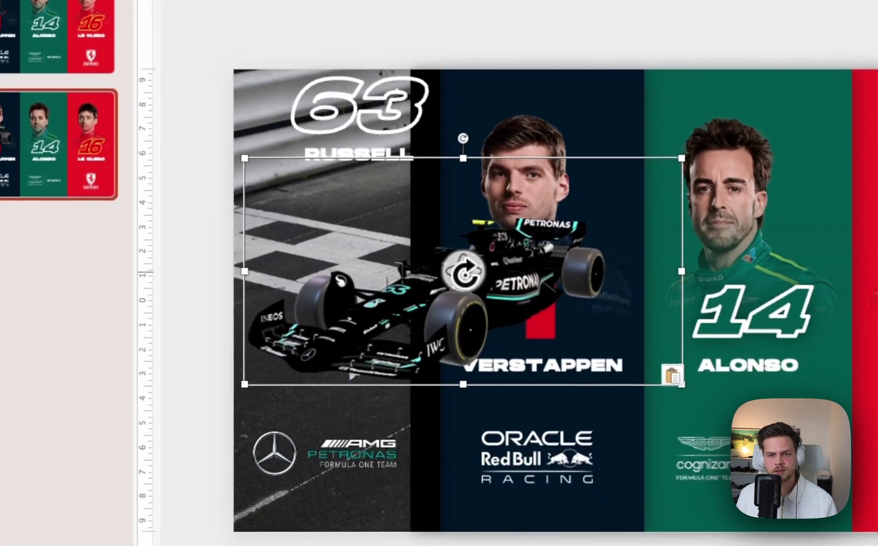
left_click_drag(516, 276, 573, 289)
left_click_drag(485, 326, 272, 278)
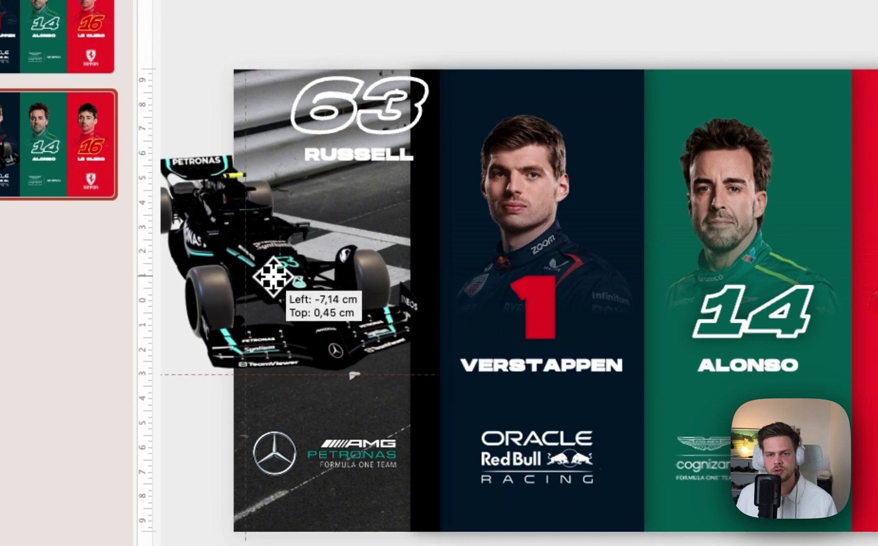
left_click_drag(245, 225, 266, 255)
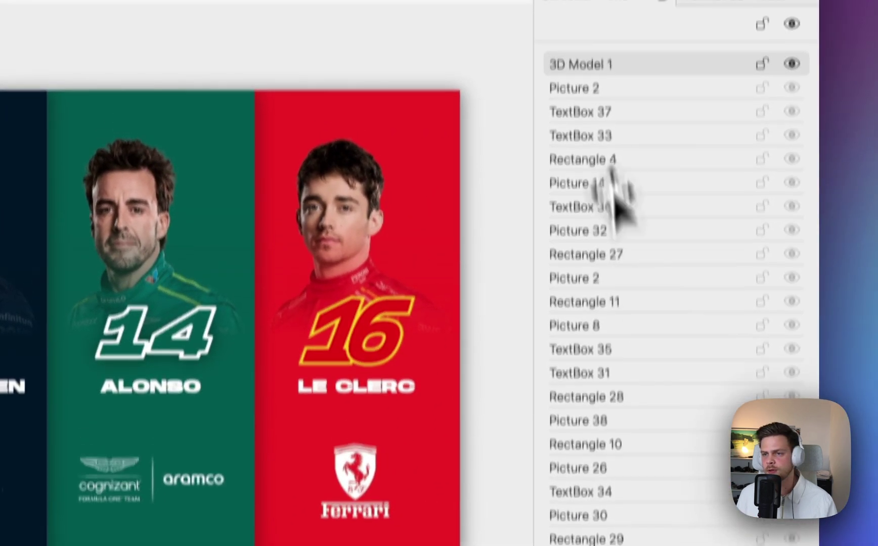
left_click_drag(614, 66, 659, 393)
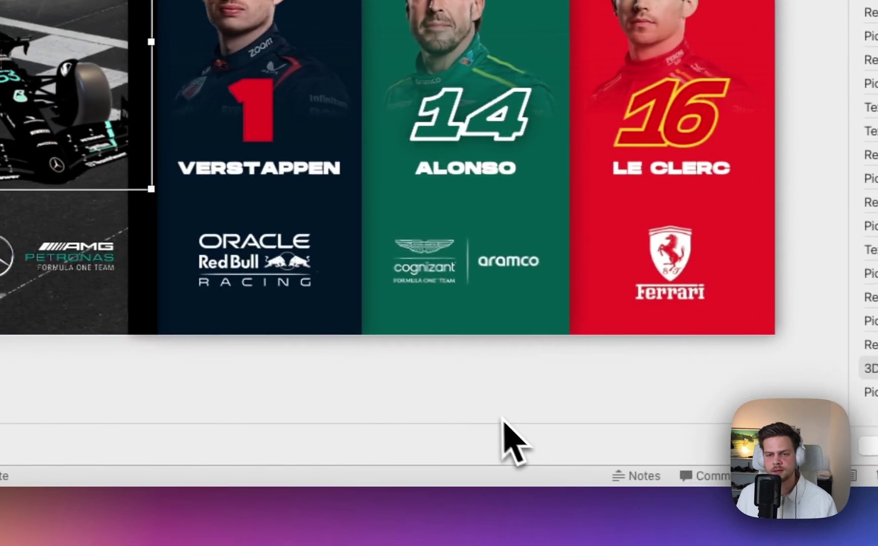
left_click(490, 423)
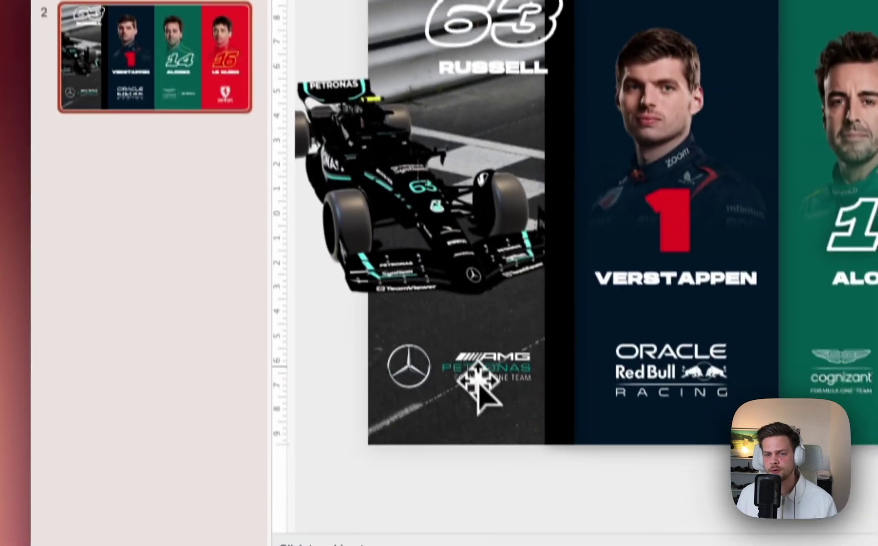
Nudge the Mercedes logo up, apply a Morph transition to slide 2, and return to slide 1
mouse_move(476, 379)
left_mouse_down()
mouse_move(474, 349)
mouse_move(475, 362)
left_mouse_up()
left_click(336, 102)
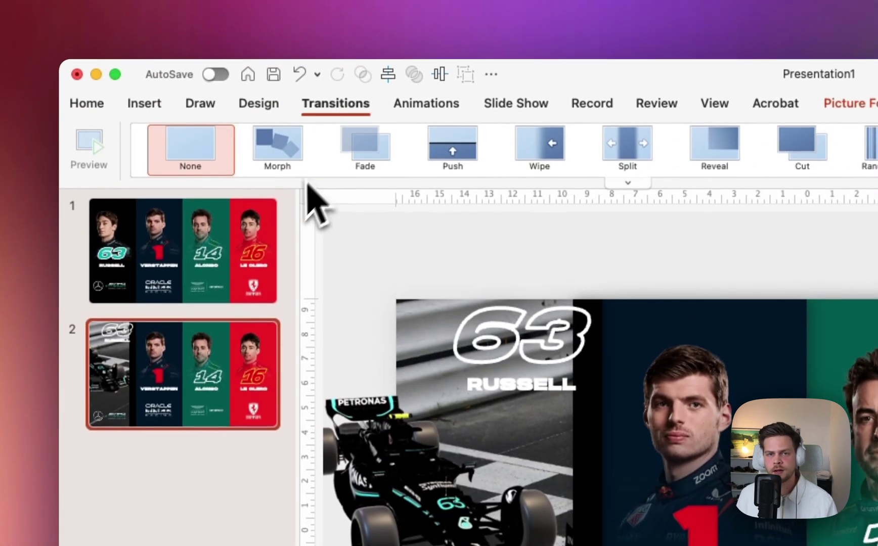
left_click(284, 147)
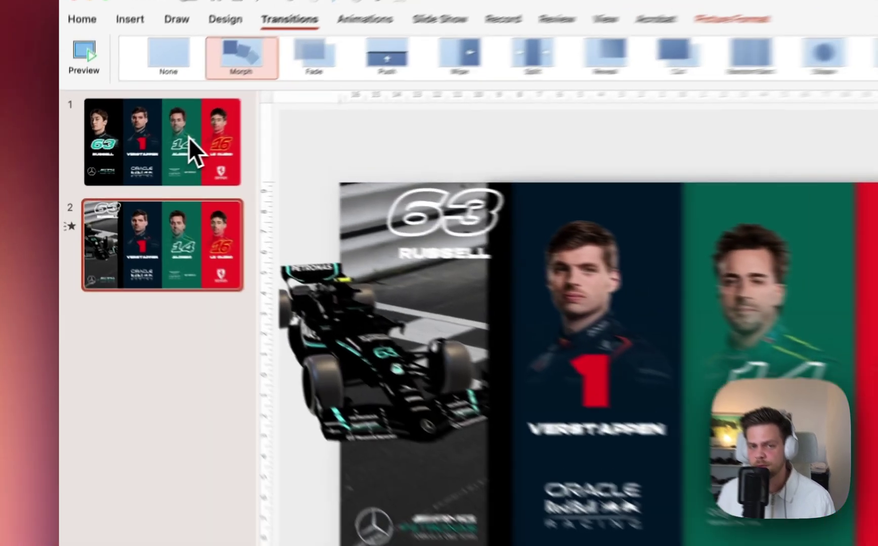
left_click(136, 151)
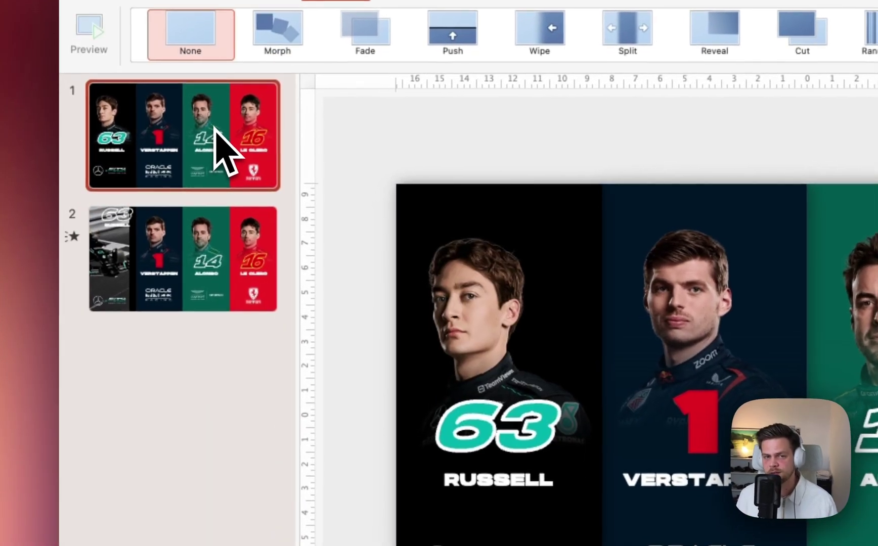
Duplicate slide 1, reorder the thumbnails, and apply Morph to the new slide 3
key("super+d")
mouse_move(181, 298)
left_mouse_down()
mouse_move(195, 354)
mouse_move(196, 520)
mouse_move(164, 490)
mouse_move(172, 313)
left_mouse_up()
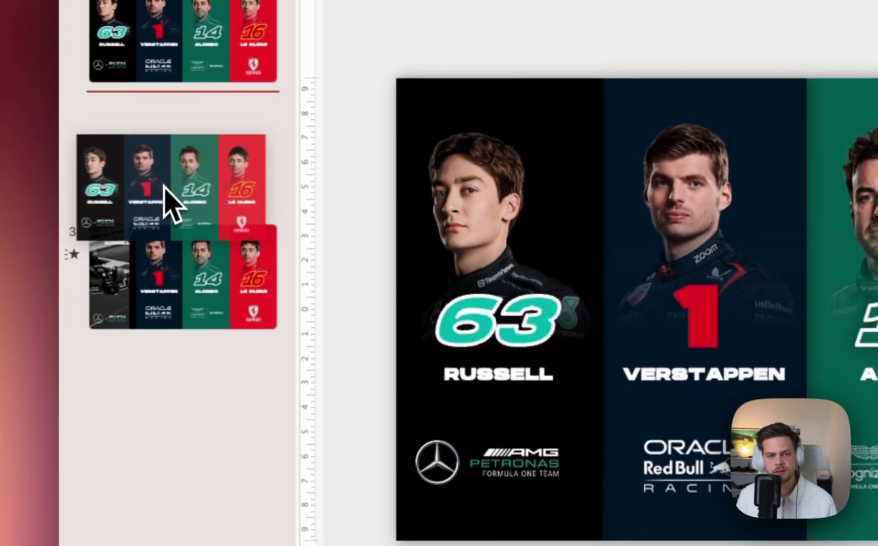
left_click_drag(172, 205, 174, 210)
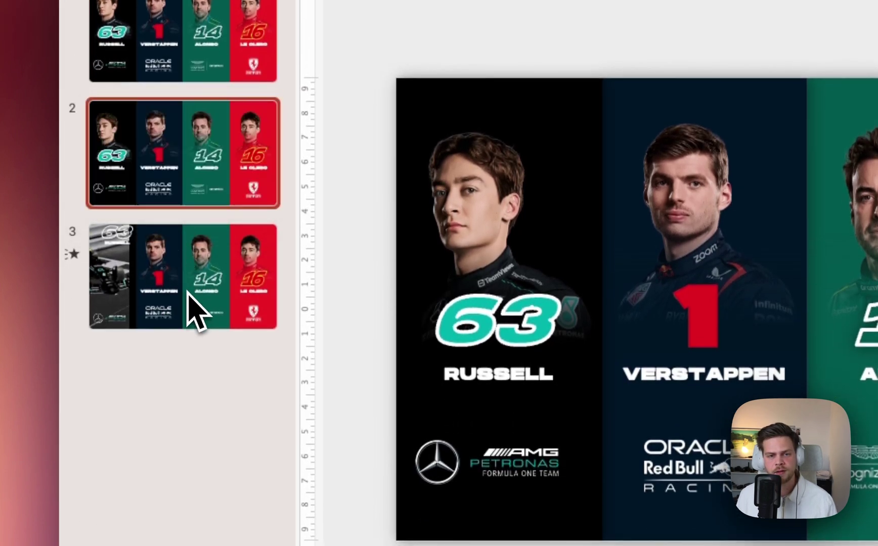
left_click_drag(196, 309, 188, 190)
left_click(193, 312)
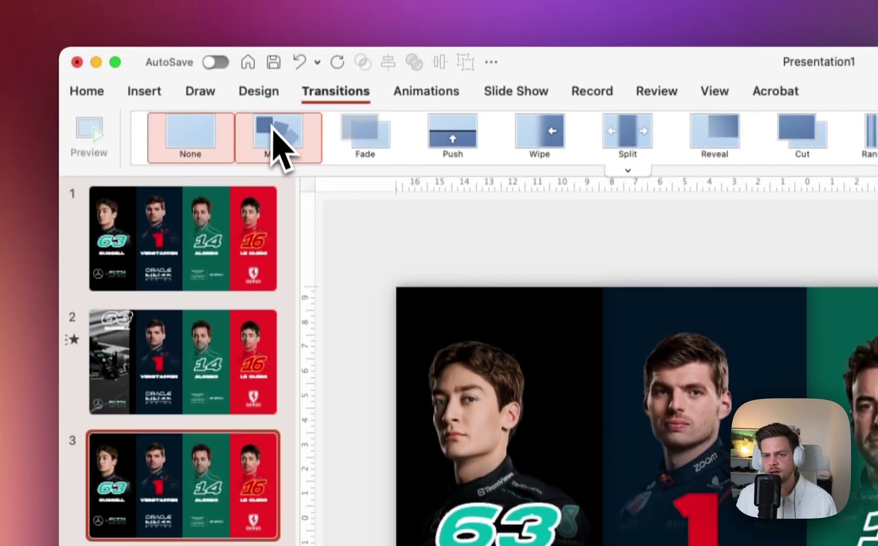
left_click(273, 132)
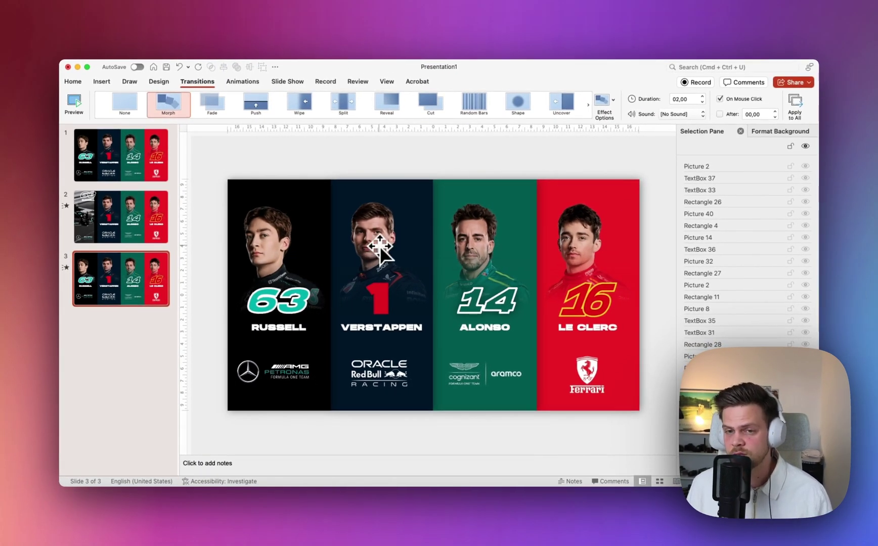
Delete Verstappen's portrait and narrow his navy panel to reveal the track photo
left_click(392, 268)
key("BackSpace")
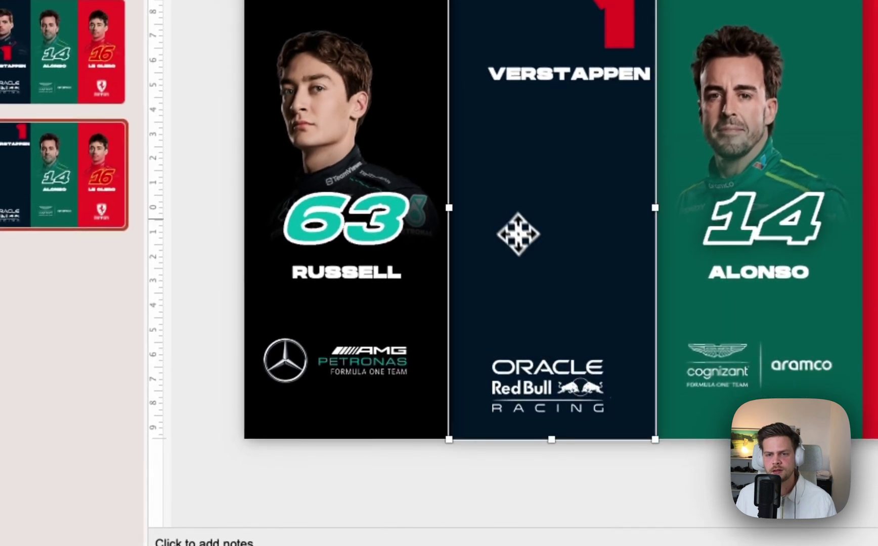
left_click_drag(466, 229, 623, 193)
left_click(515, 193)
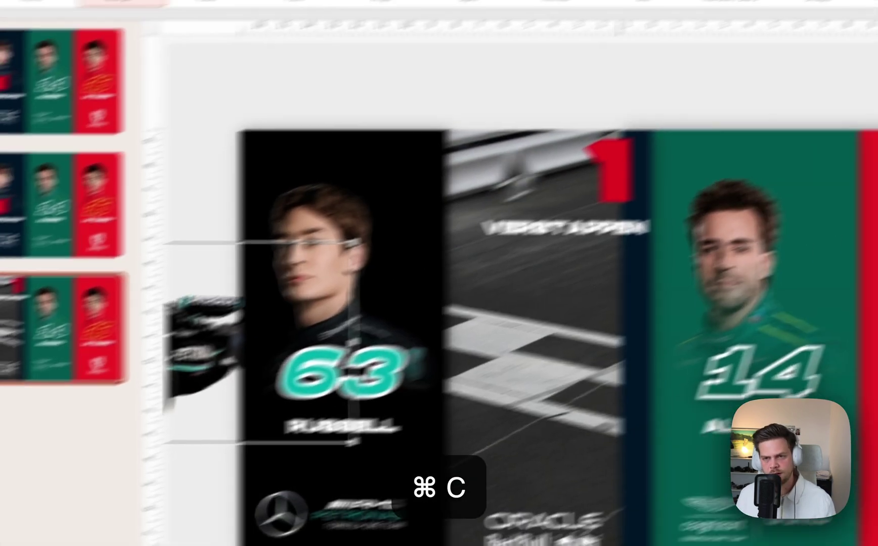
Paste the Red Bull 3D car onto slide 3 and lower it onto Verstappen's track panel
key("super+v")
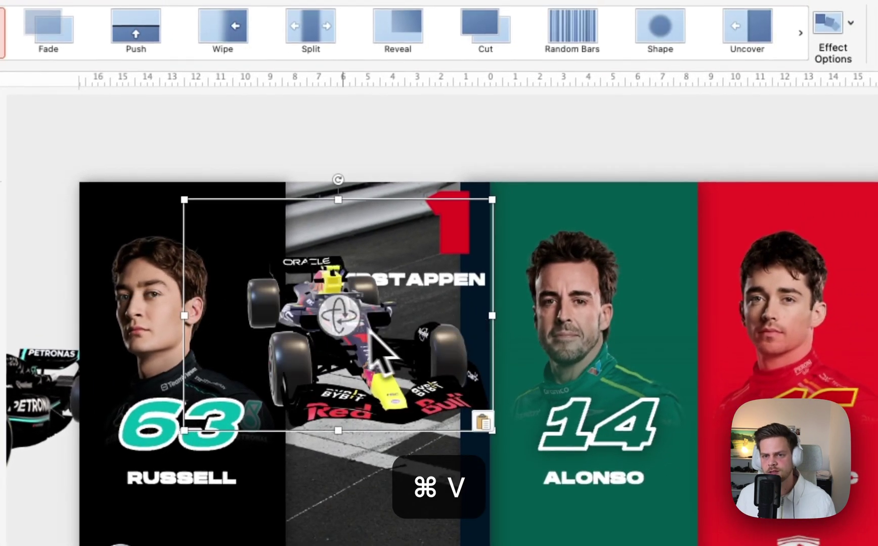
left_click_drag(354, 346, 367, 401)
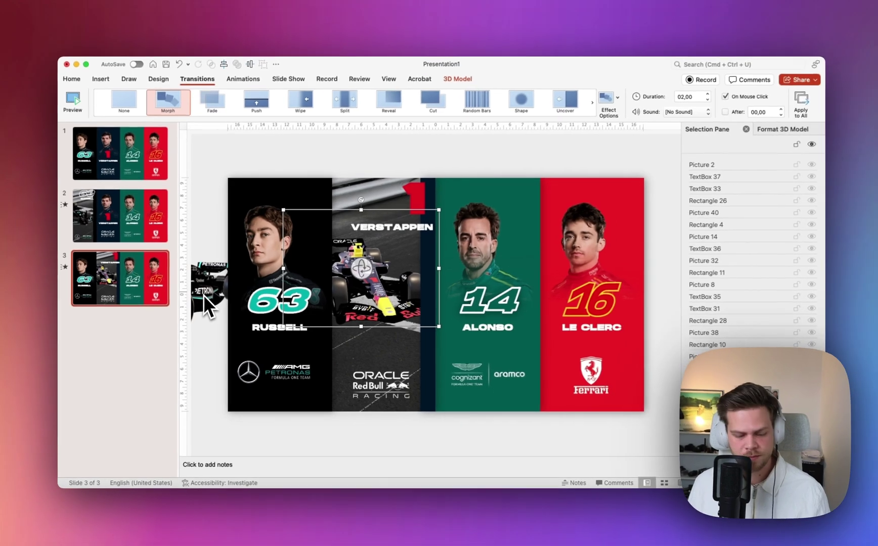
key("super+c")
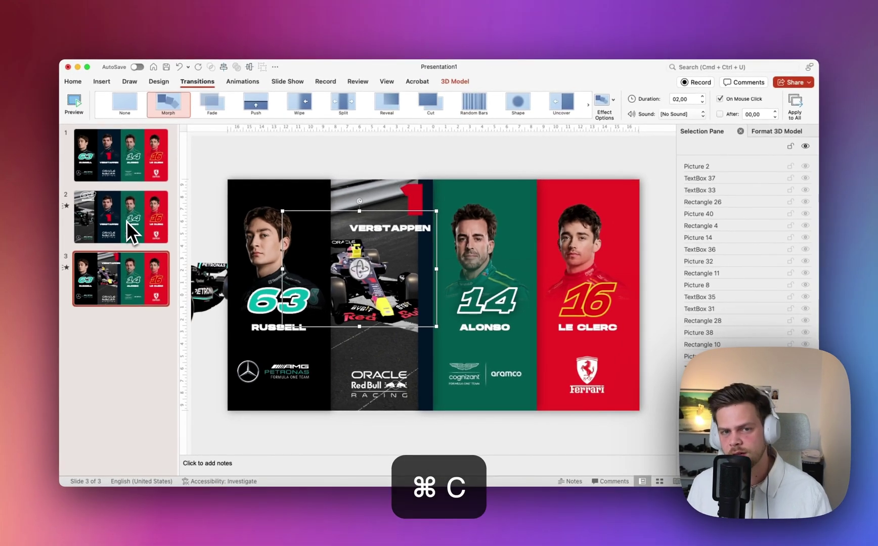
Paste the Red Bull car on slide 2, turn it three-quarter front, and send it behind the panels
left_click(130, 220)
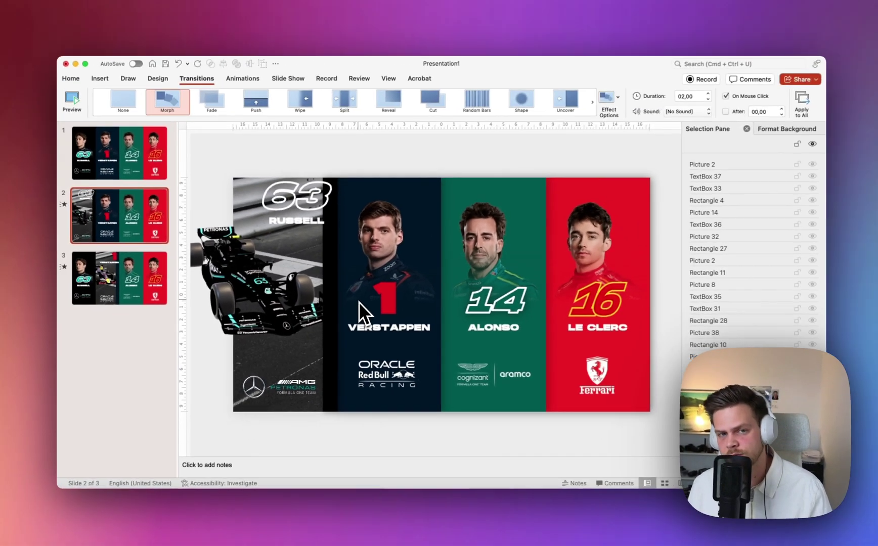
key("super+v")
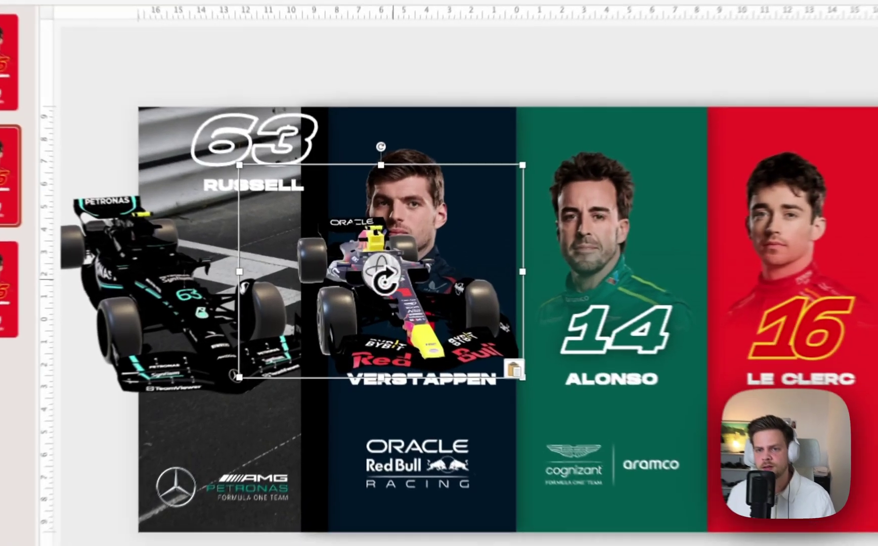
left_click_drag(365, 268, 401, 269)
left_click_drag(482, 271, 638, 283)
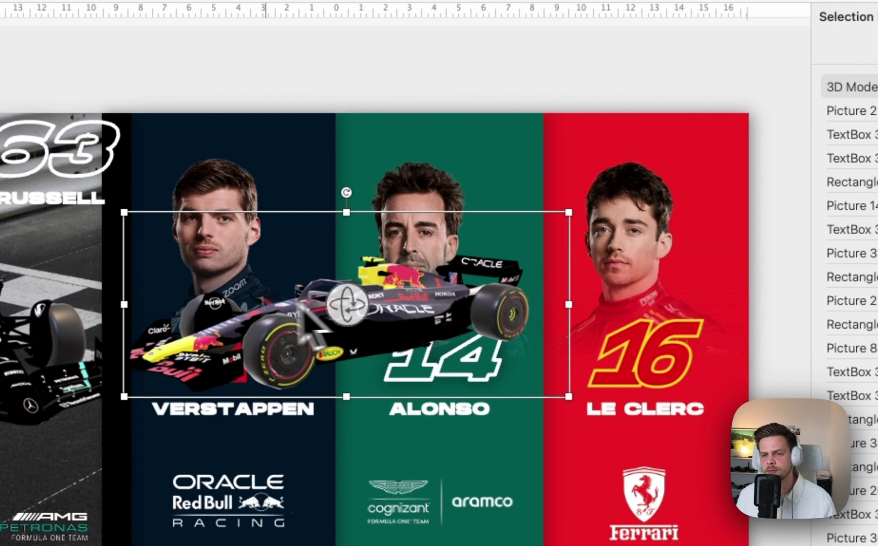
left_click_drag(304, 308, 363, 331)
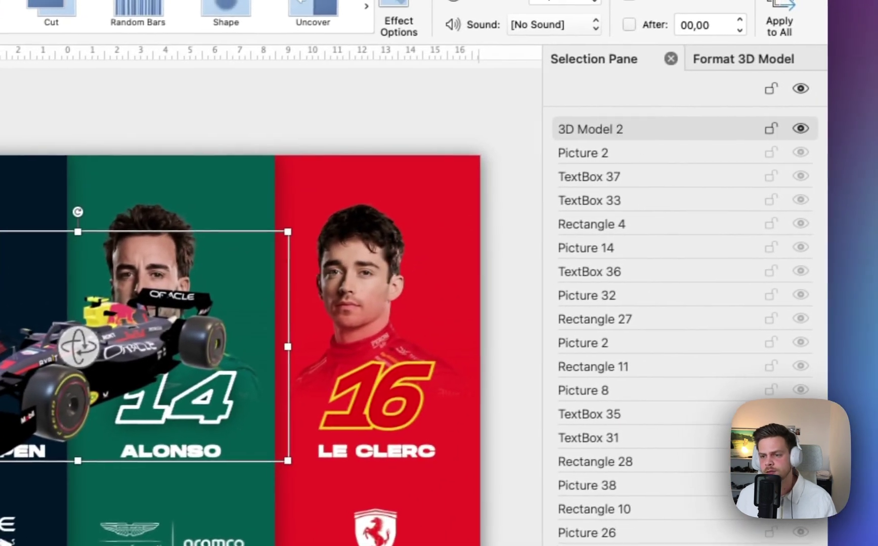
left_click_drag(849, 86, 659, 430)
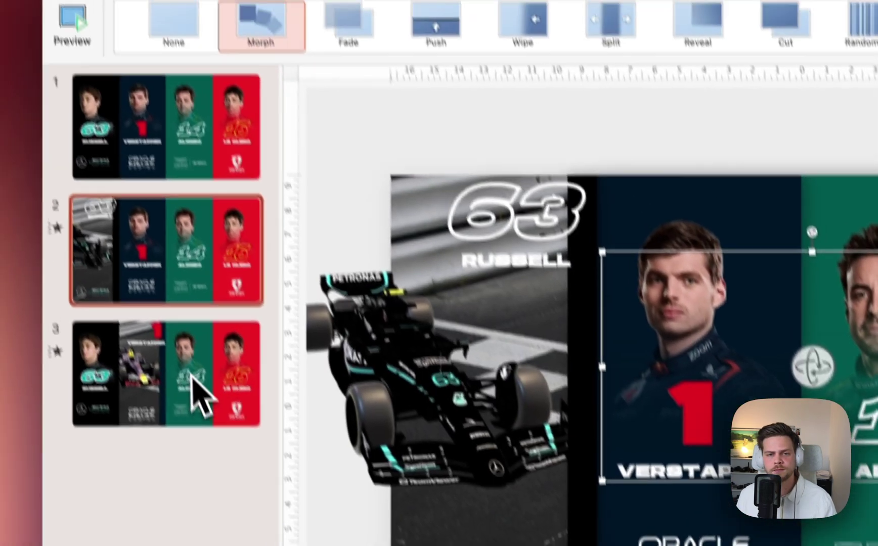
Preview the Morph transition into slide 3, playing it twice
left_click(196, 382)
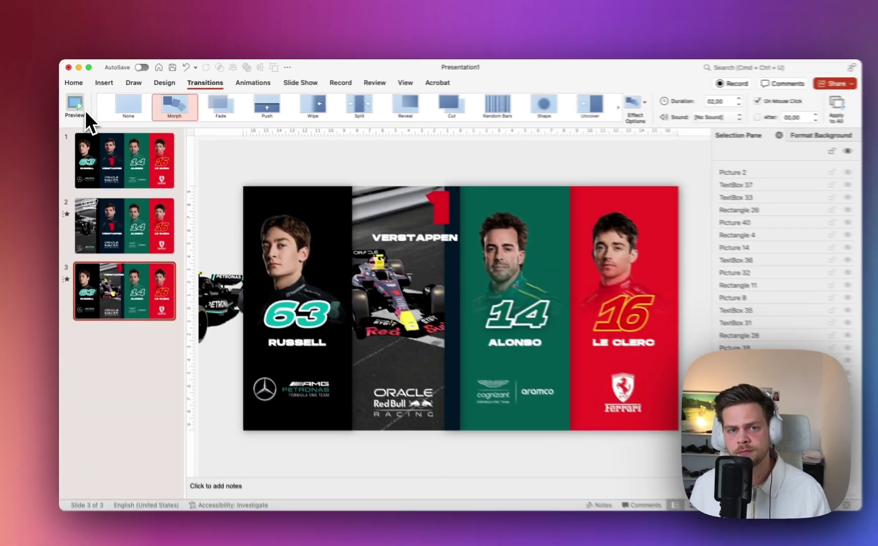
left_click(80, 109)
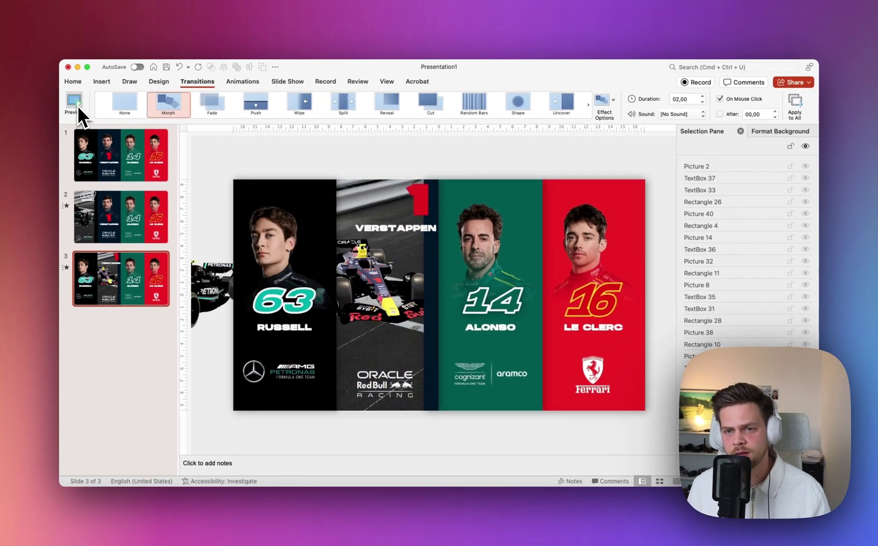
left_click(77, 105)
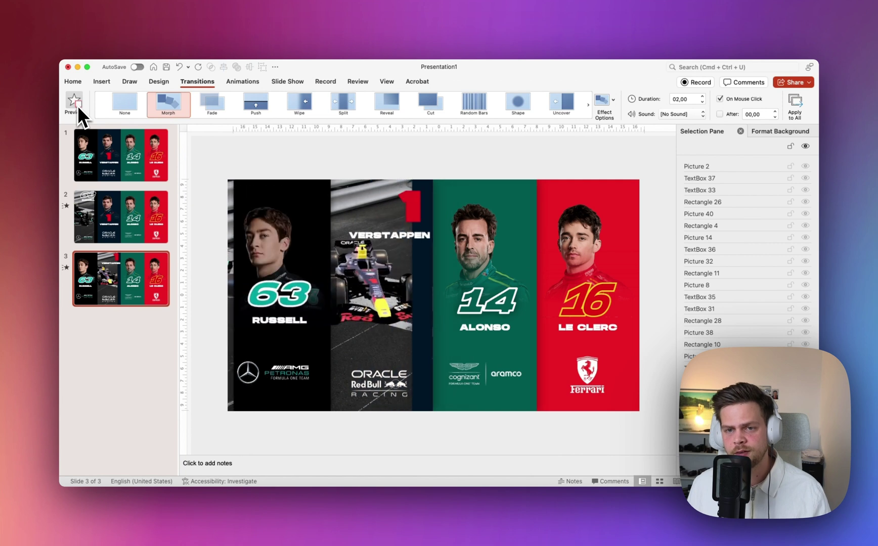
Paste a copy of slide 1 between slides 2 and 3
left_click(103, 158)
left_click(129, 247)
key("super+v")
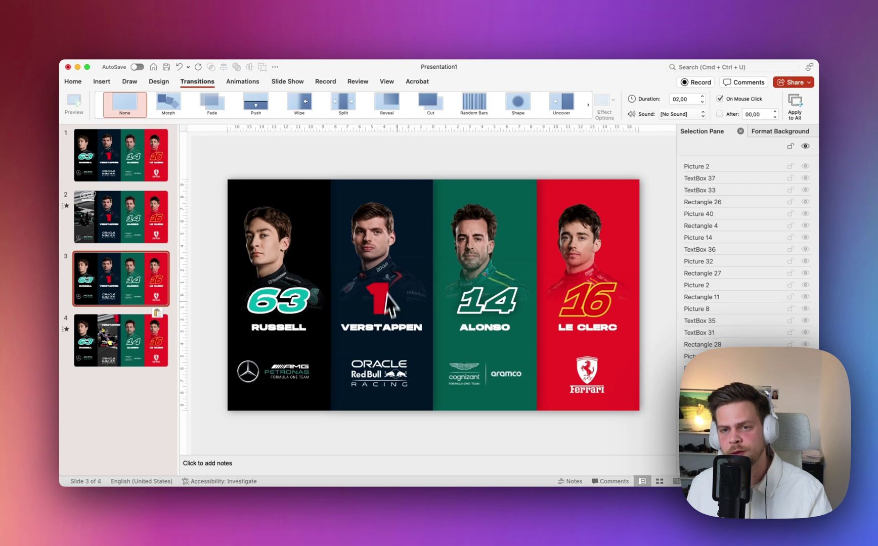
Bring the Red Bull car from slide 2 and paste it onto slide 3
left_click(141, 233)
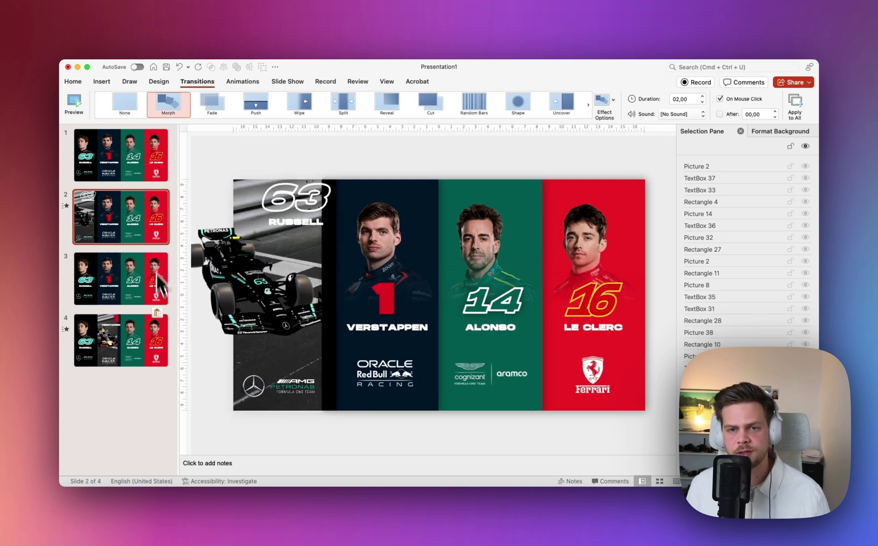
left_click(251, 304)
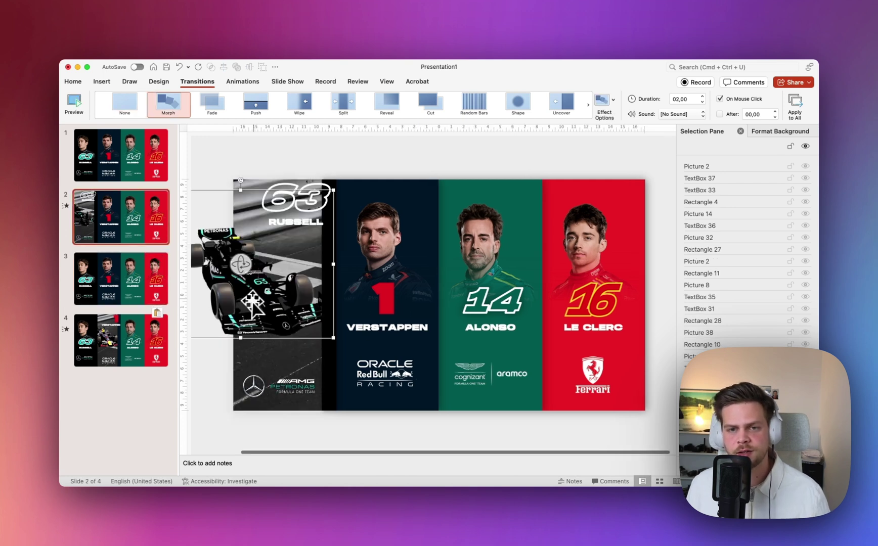
left_click(115, 320)
left_click(122, 275)
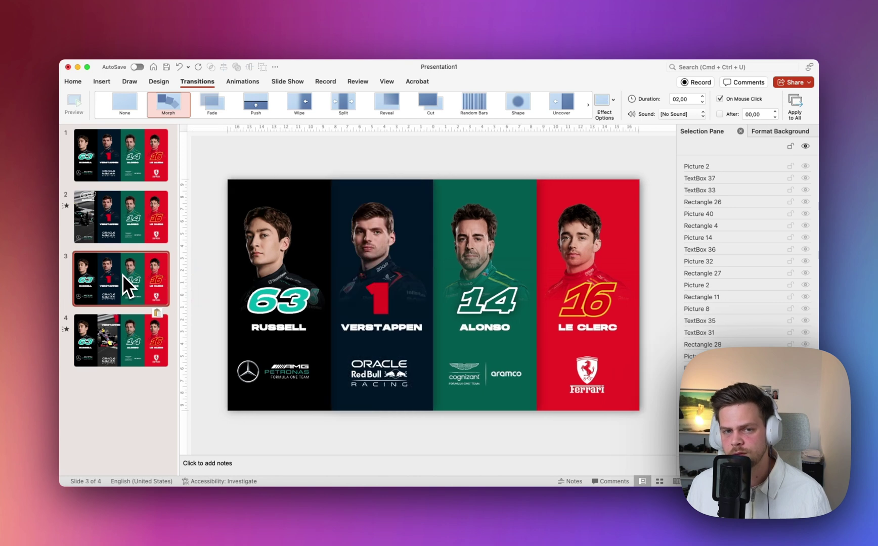
left_click(128, 228)
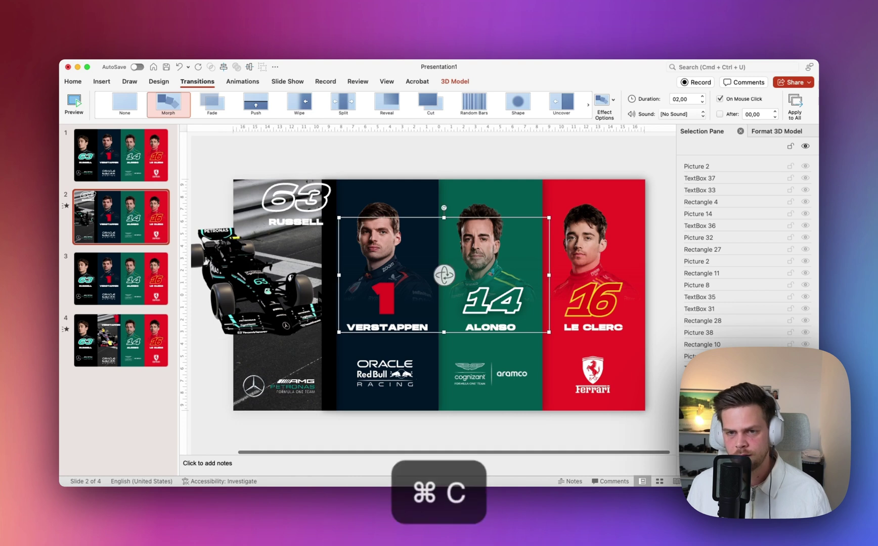
left_click(143, 293)
key("cmd+v")
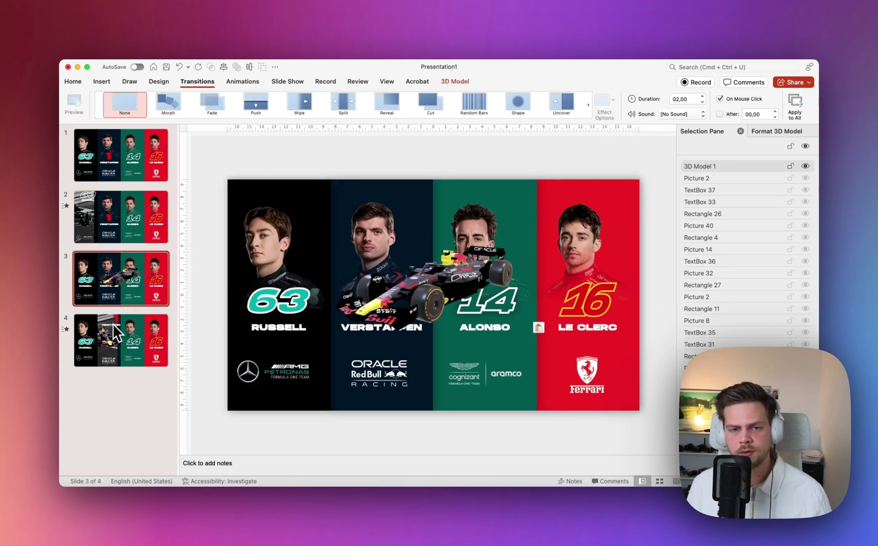
Copy the Mercedes car from slide 4 and paste it onto slide 3
left_click(112, 329)
left_click(192, 289)
key("cmd+c")
left_click(123, 291)
key("cmd+v")
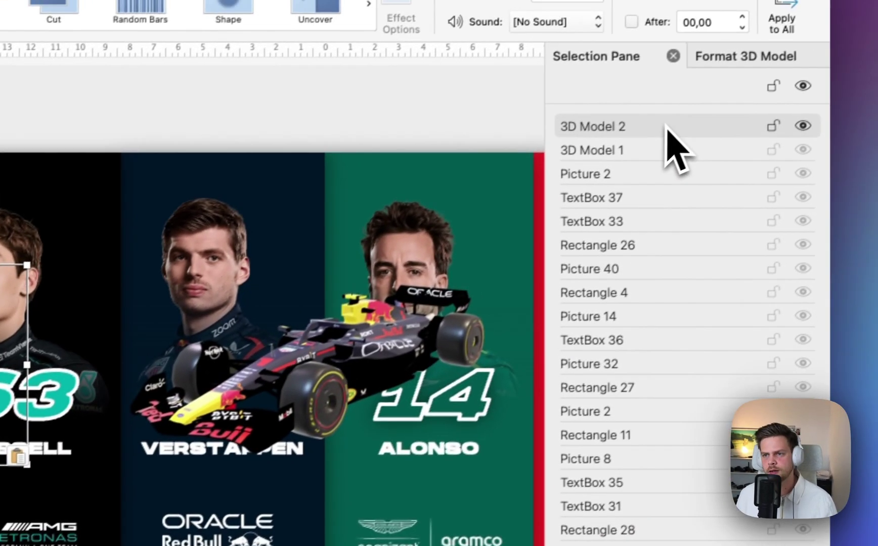
Restack both 3D cars below the driver pictures, ordering 3D Model 1 and 2, then preview slide 4
left_click(650, 152, "shift")
left_click_drag(647, 157, 649, 545)
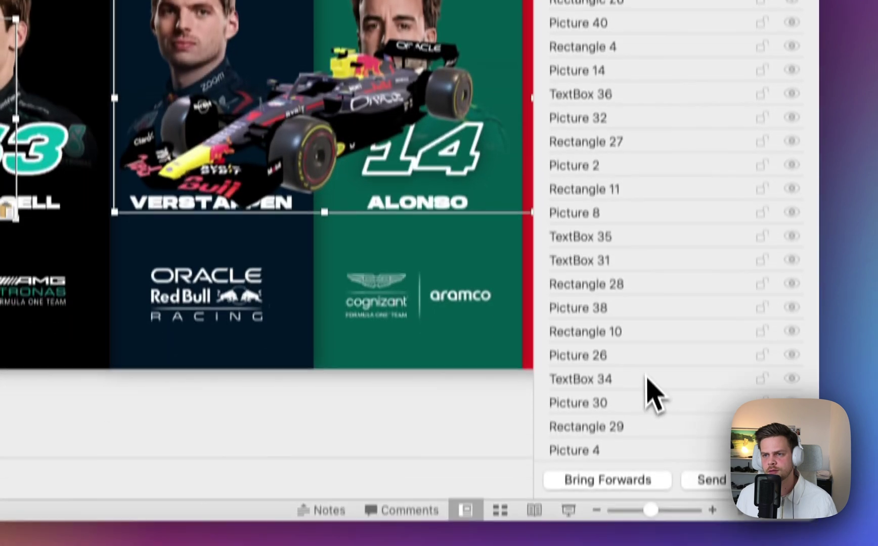
left_click_drag(650, 411, 649, 414)
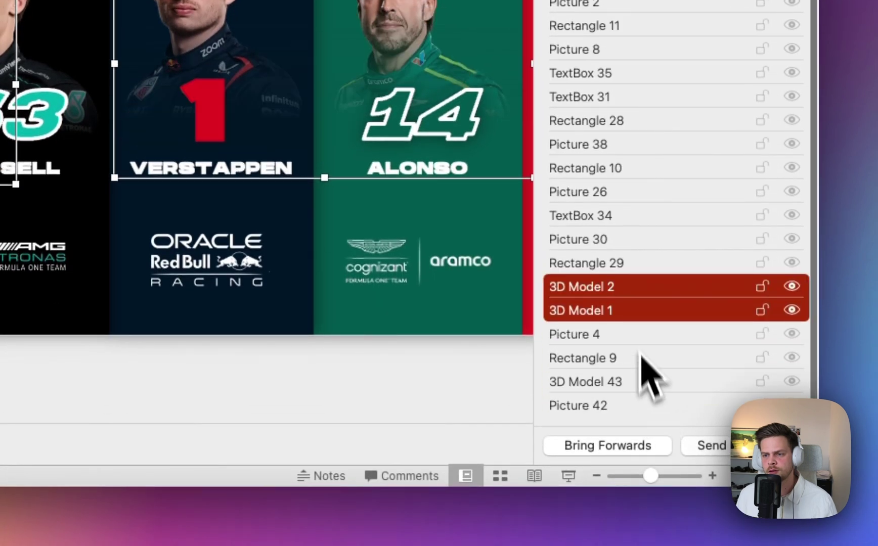
left_click_drag(645, 286, 650, 394)
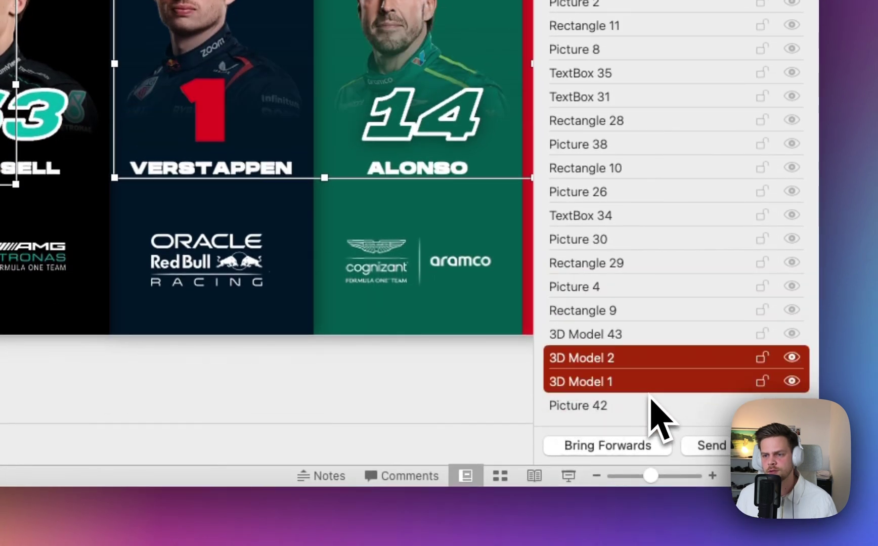
left_click(637, 336)
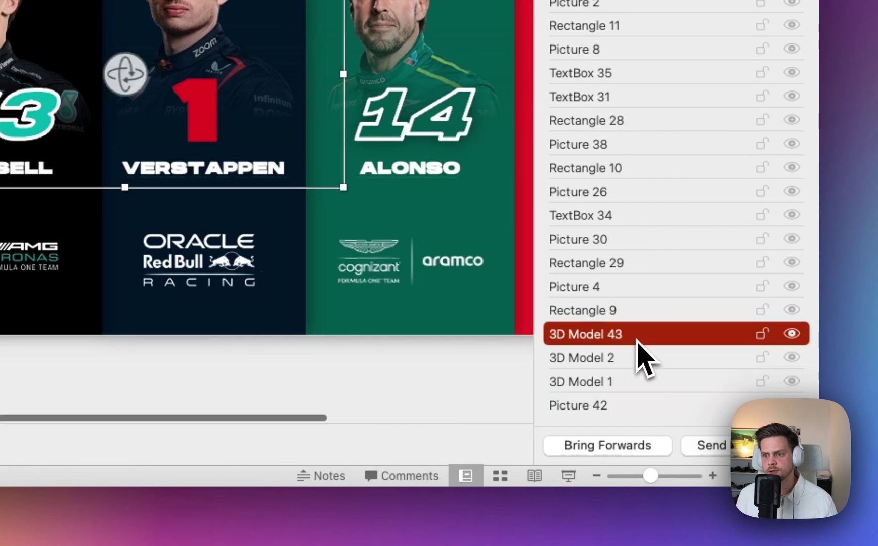
left_click(642, 382)
left_click_drag(639, 383, 635, 359)
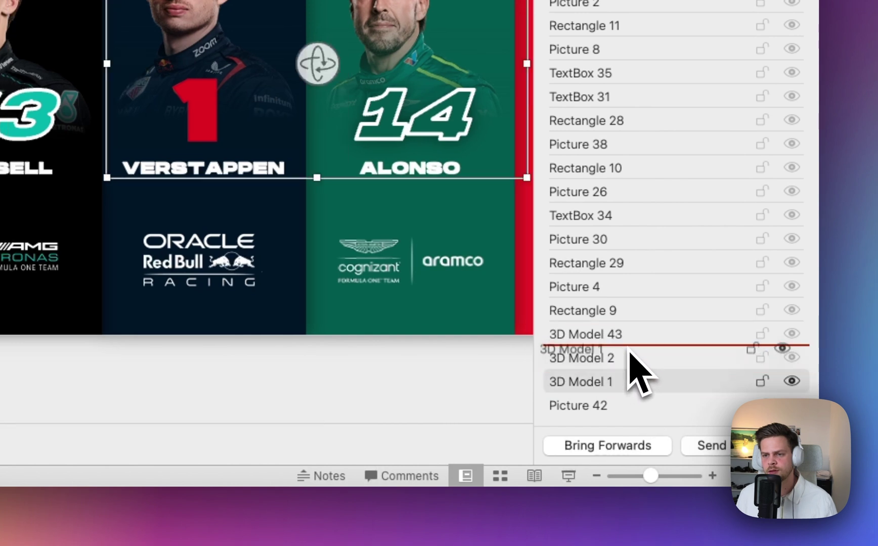
left_click_drag(635, 373, 636, 380)
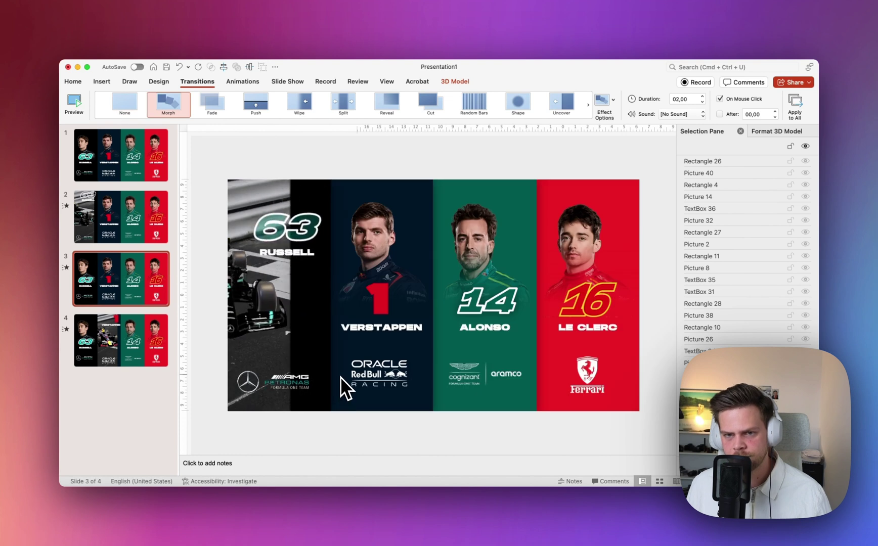
left_click(106, 347)
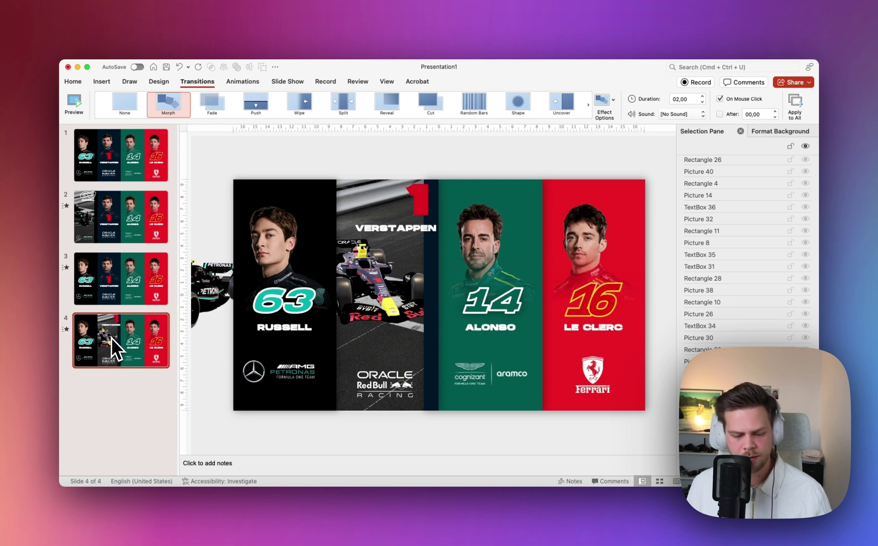
Duplicate slide 4 as slide 5, push Le Clerc off the right edge, and shift Alonso right
key("super+d")
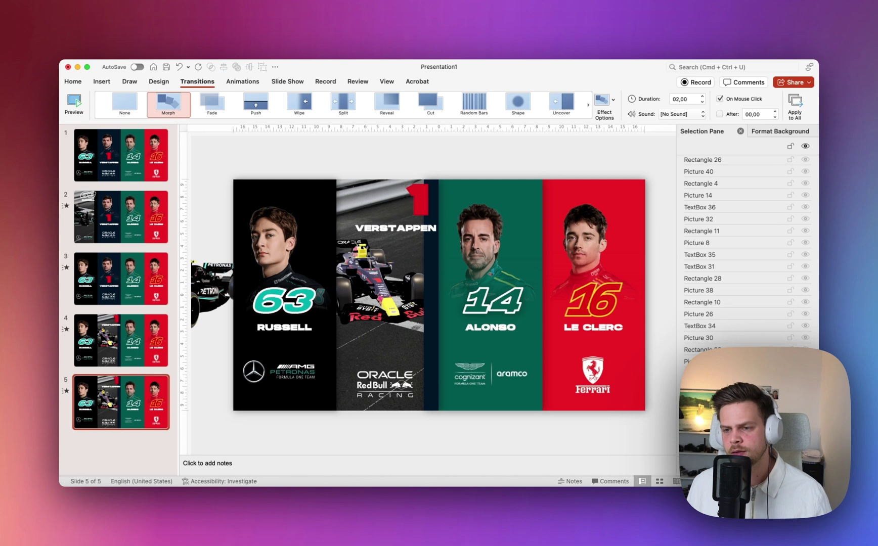
scroll(591, 173, "down", 5)
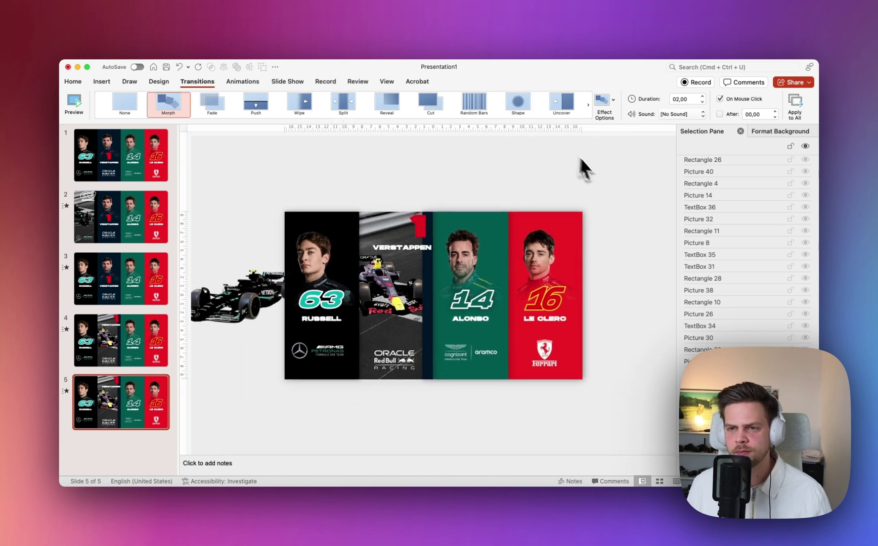
left_click_drag(623, 185, 490, 427)
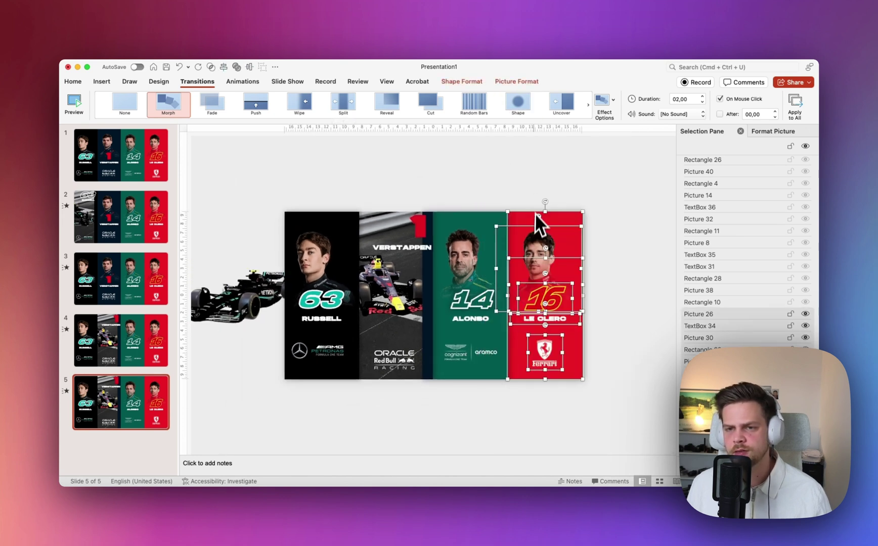
left_click_drag(524, 218, 600, 218)
left_click_drag(528, 167, 431, 399)
left_click_drag(474, 256, 586, 256)
key("super+z")
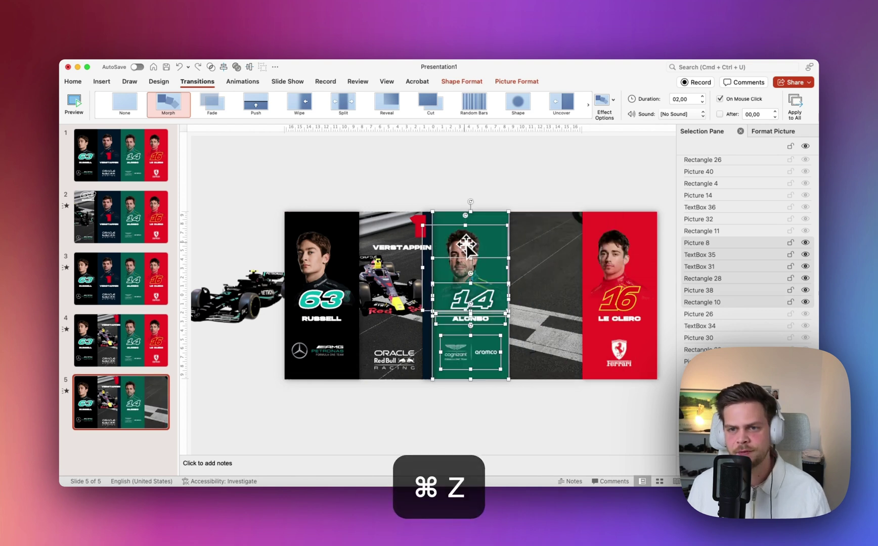
left_click_drag(455, 254, 609, 256)
Shift Russell's column left and move Verstappen's number, name and logos right
left_click_drag(368, 185, 261, 424)
left_click_drag(333, 272, 257, 272)
left_click_drag(459, 171, 354, 422)
left_click_drag(422, 280, 573, 284)
Rotate the Red Bull car side-on, enlarge it, and place it across the track
left_click(379, 278)
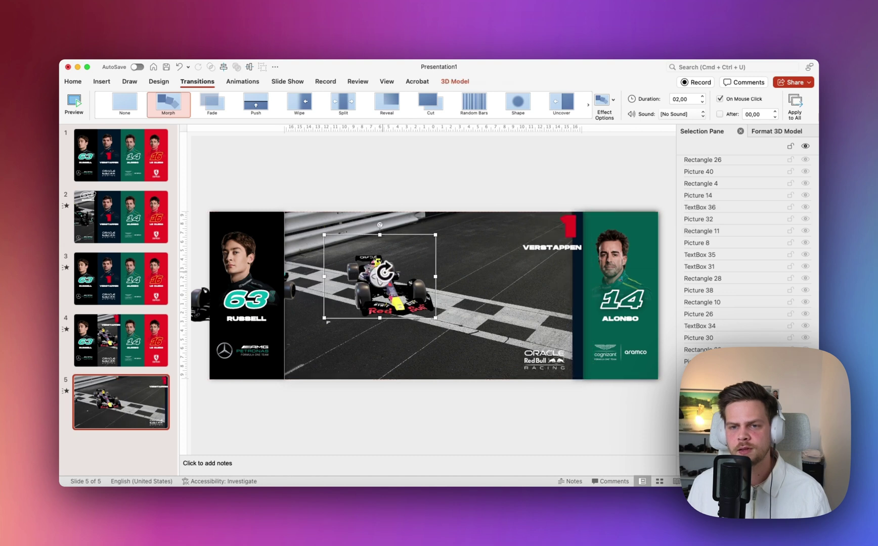
left_click_drag(349, 281, 313, 284)
left_click_drag(459, 233, 586, 166)
left_click_drag(455, 248, 444, 274)
Push the Mercedes car just past the slide's left edge
left_click(208, 300)
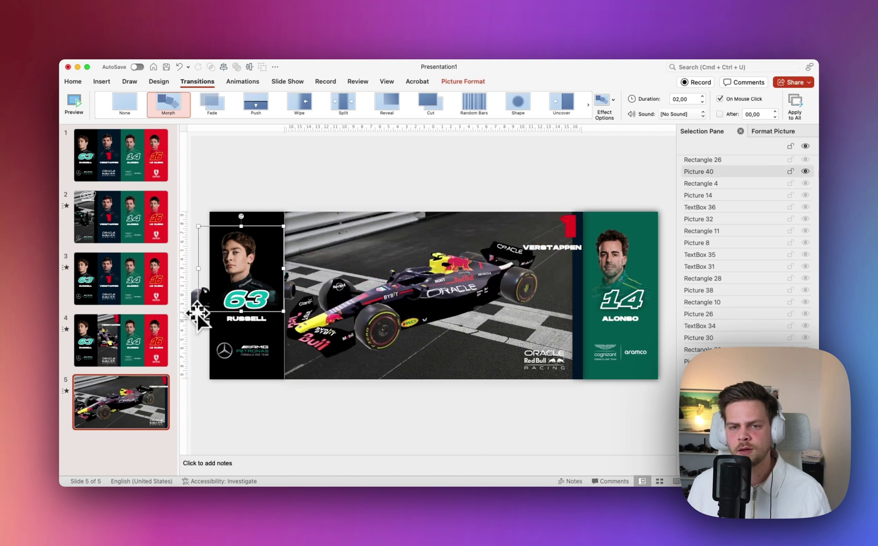
left_click_drag(196, 315, 139, 312)
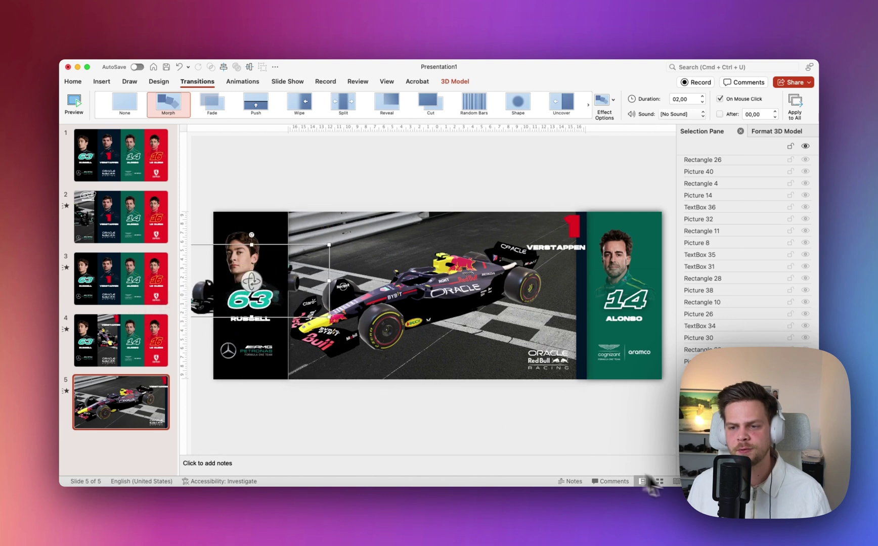
scroll(438, 295, "down", 5)
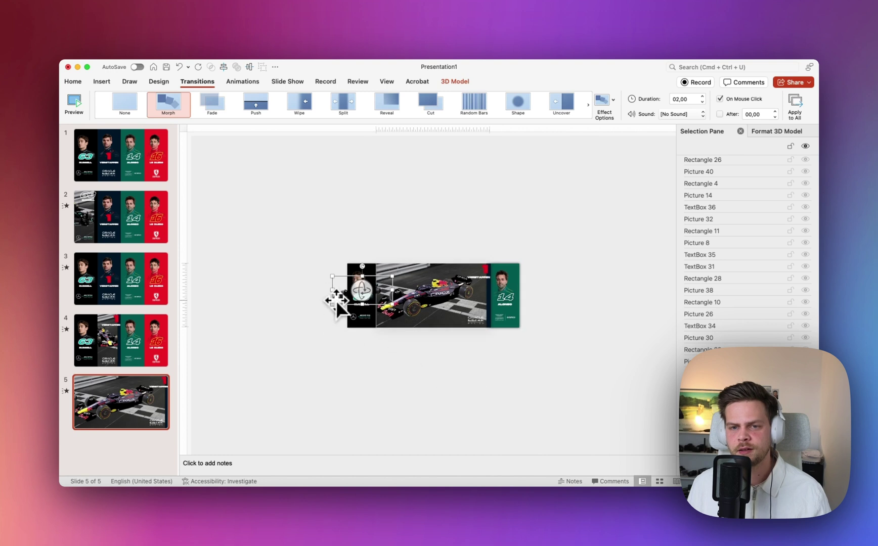
left_click_drag(335, 304, 320, 304)
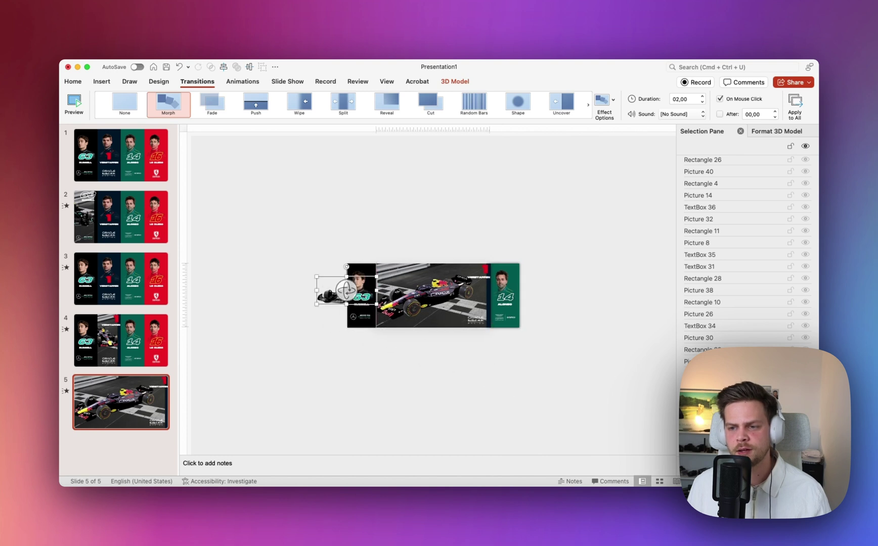
scroll(387, 296, "up", 5)
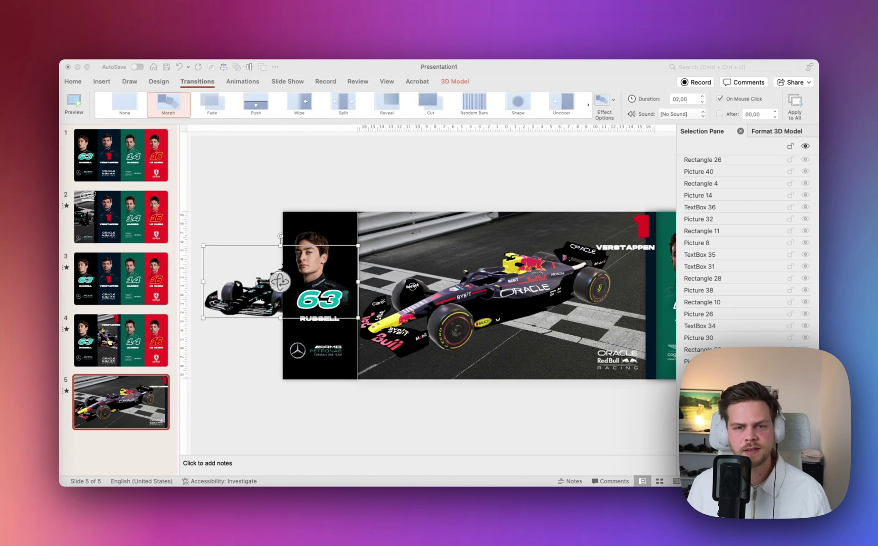
left_click(641, 248)
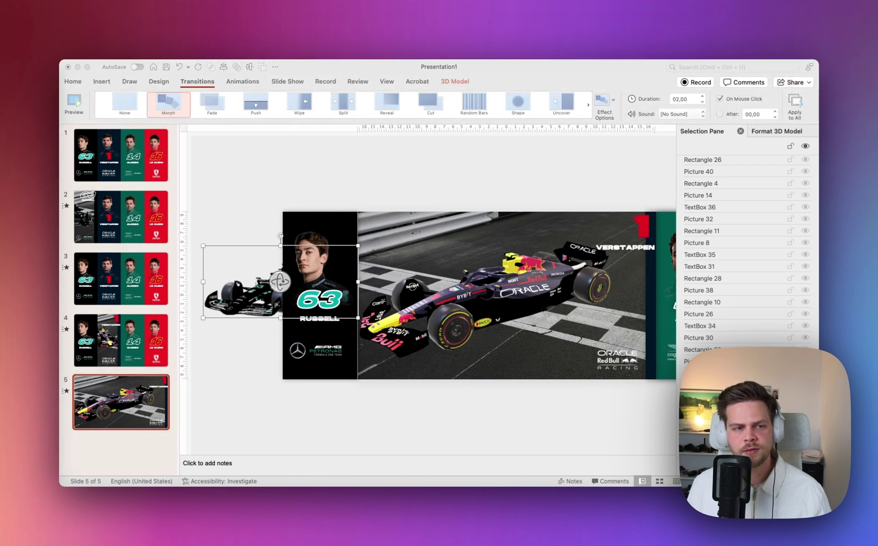
Paste the prepared 54 WINS, 190 STARTS and 3 WORLD TITLES stat groups around the Red Bull car on slide 5
key("super+c")
left_click(579, 165)
key("super+v")
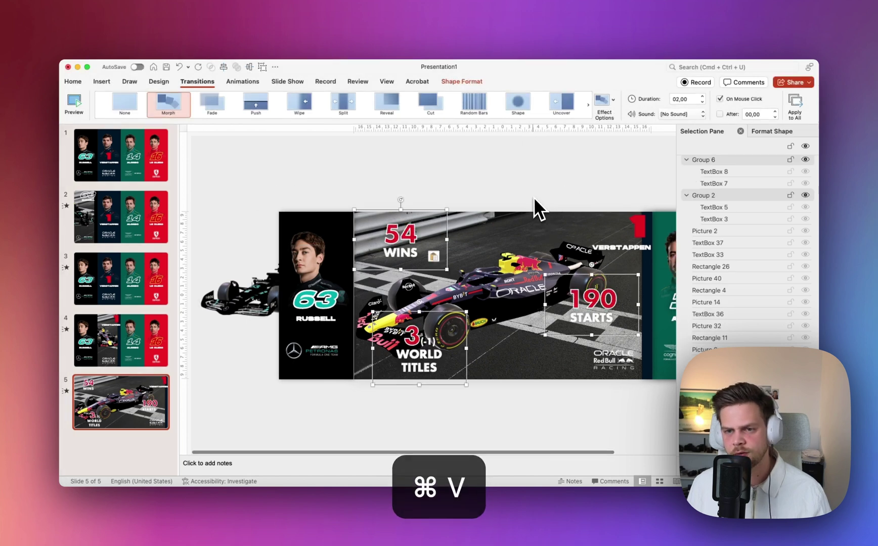
left_click(516, 210)
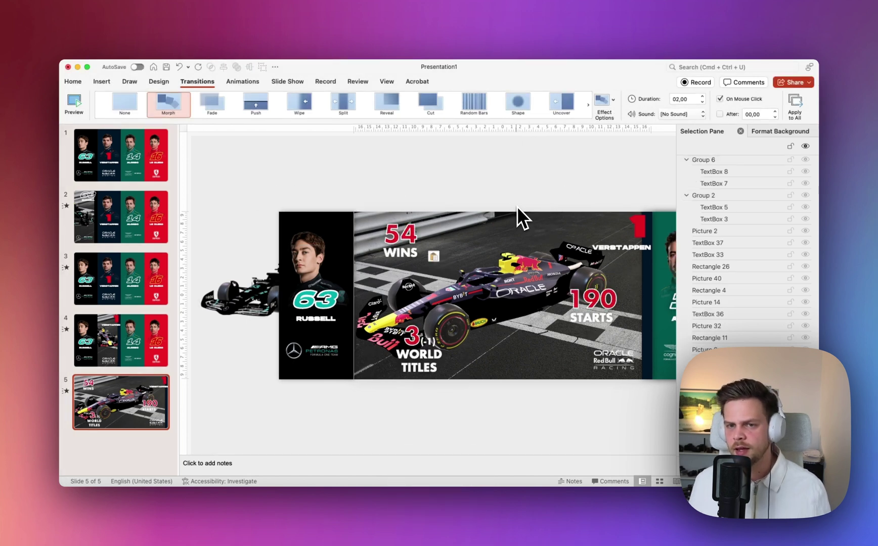